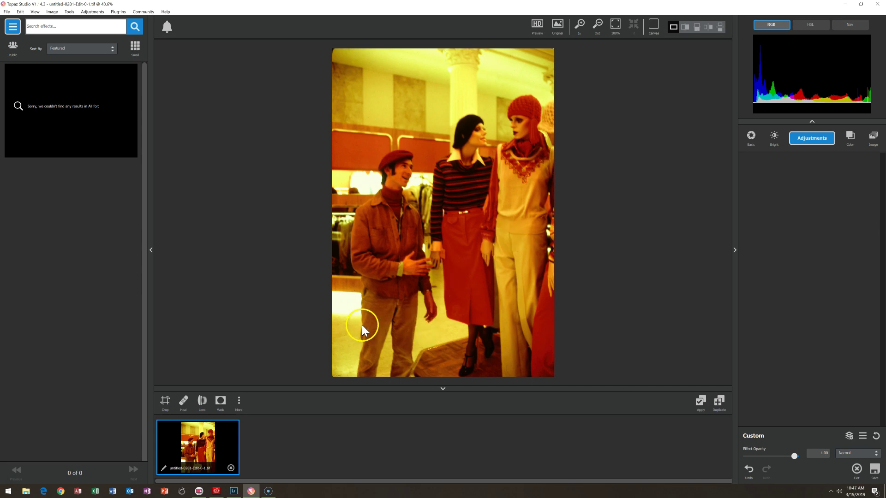
Add a Basic Adjustment to the photo and turn on Auto White Balance
{"action": "left_click", "coordinate": [811, 143]}
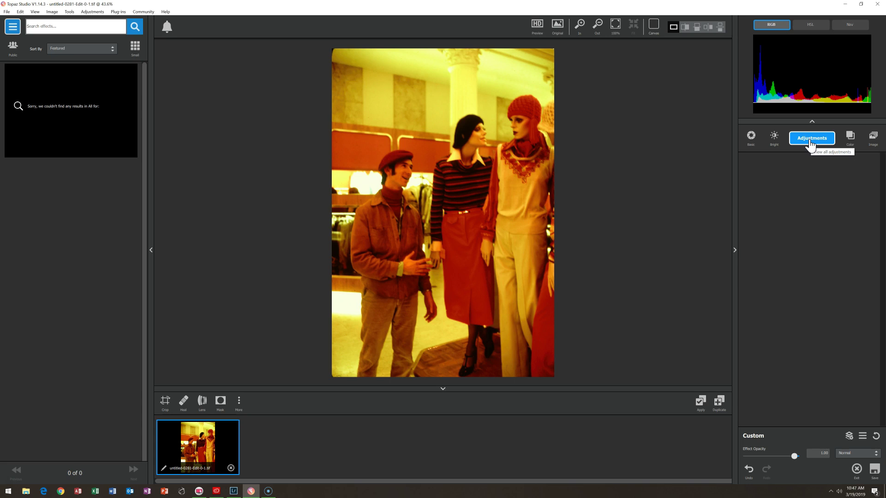
{"action": "left_click", "coordinate": [811, 143]}
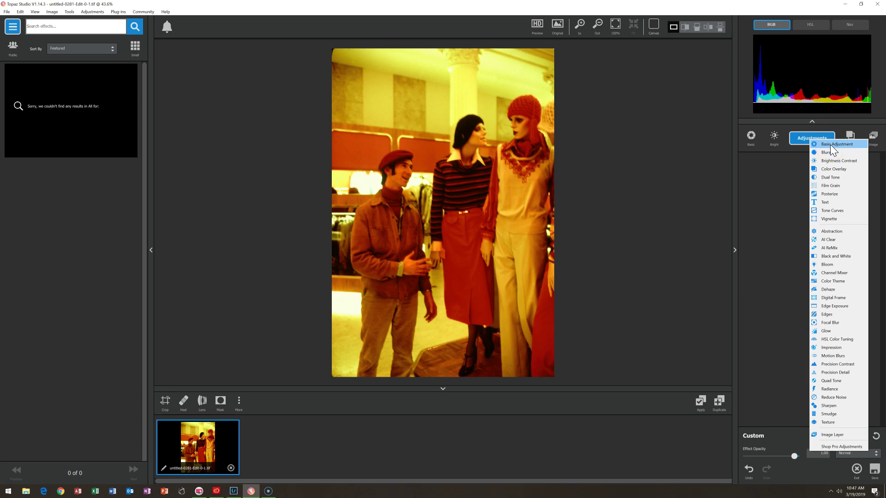
{"action": "left_click", "coordinate": [830, 144]}
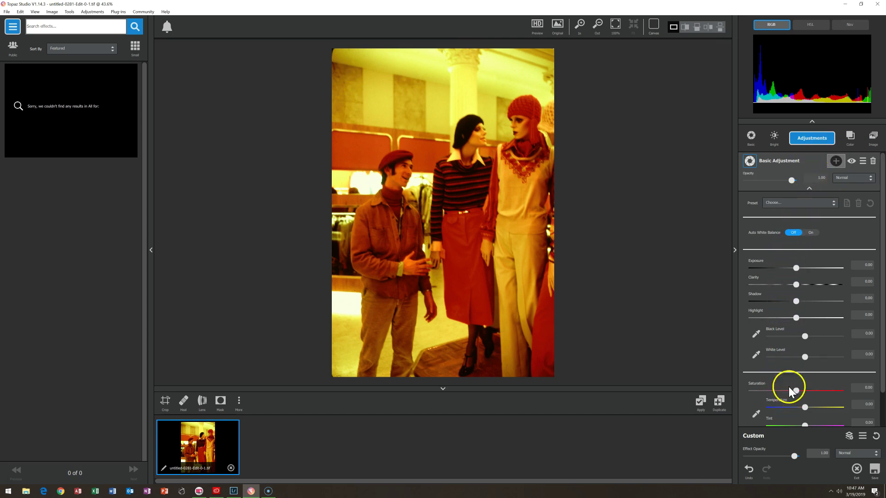
{"action": "left_click", "coordinate": [809, 189]}
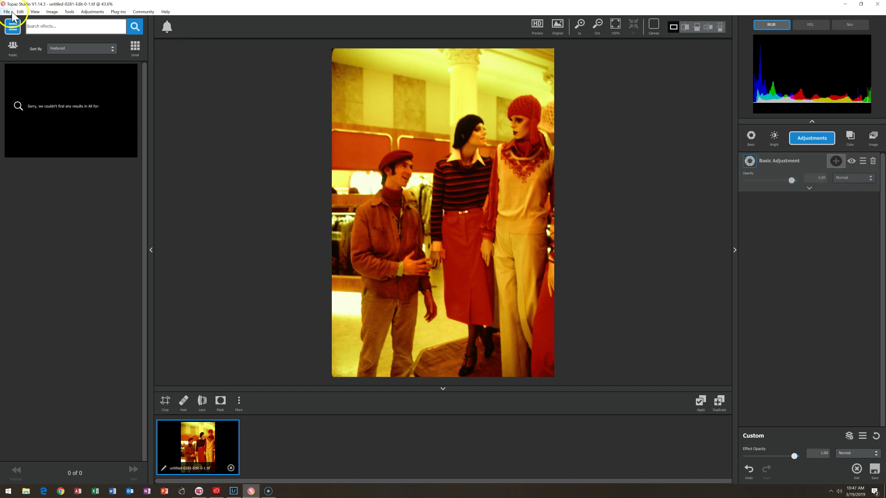
{"action": "left_click", "coordinate": [810, 191]}
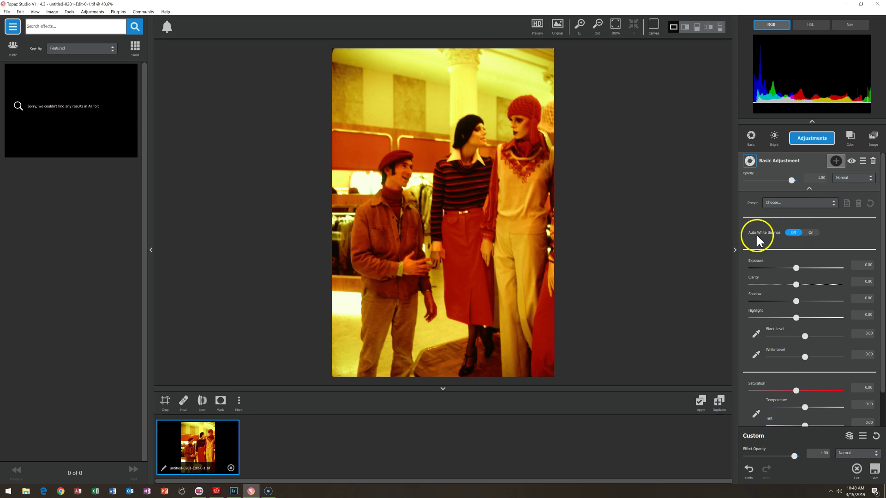
{"action": "left_click", "coordinate": [811, 232]}
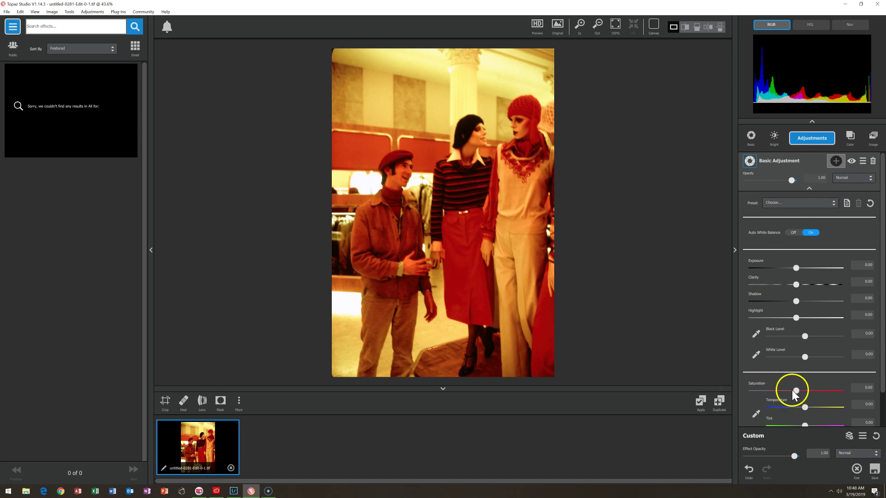
Reduce the Basic Adjustment's saturation to about -0.3 and apply the result as a new image
{"action": "left_click_drag", "start_coordinate": [793, 388], "coordinate": [783, 386]}
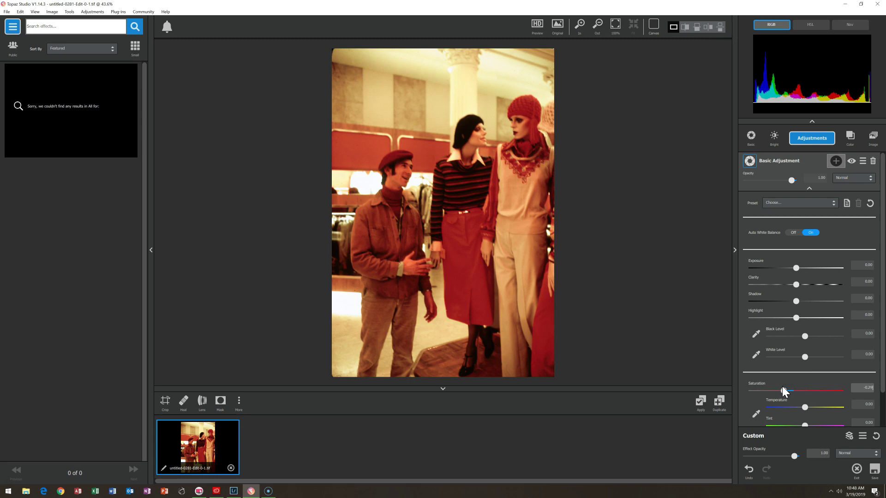
{"action": "key", "text": "Return"}
{"action": "left_click", "coordinate": [700, 403]}
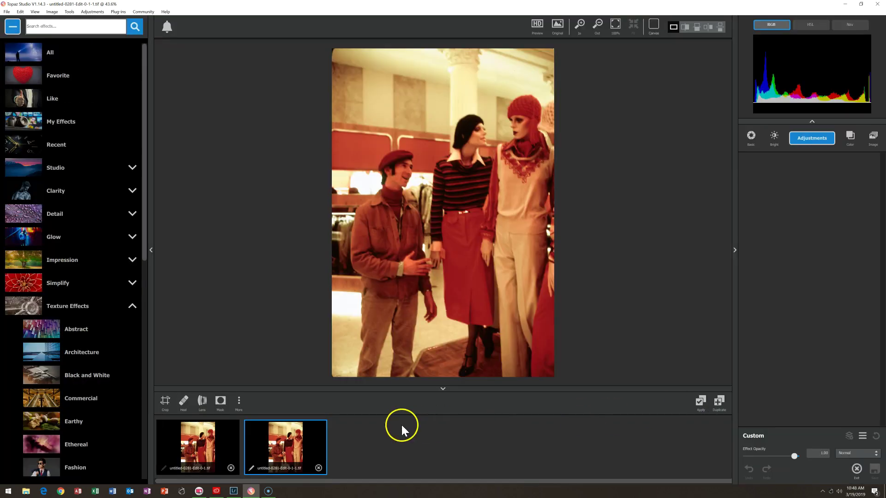
Delete the Basic Adjustment from the original photo untitled-0281-Edit-0-1.tif and duplicate that photo
{"action": "left_click", "coordinate": [225, 441]}
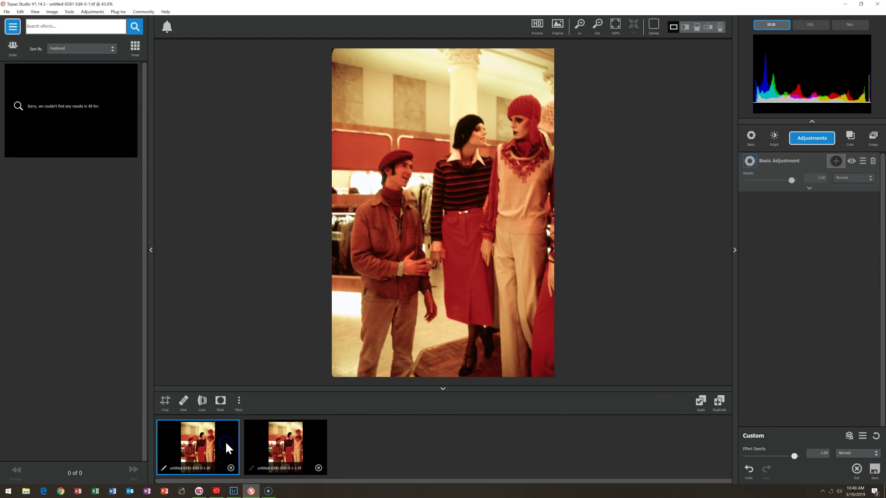
{"action": "left_click", "coordinate": [872, 160]}
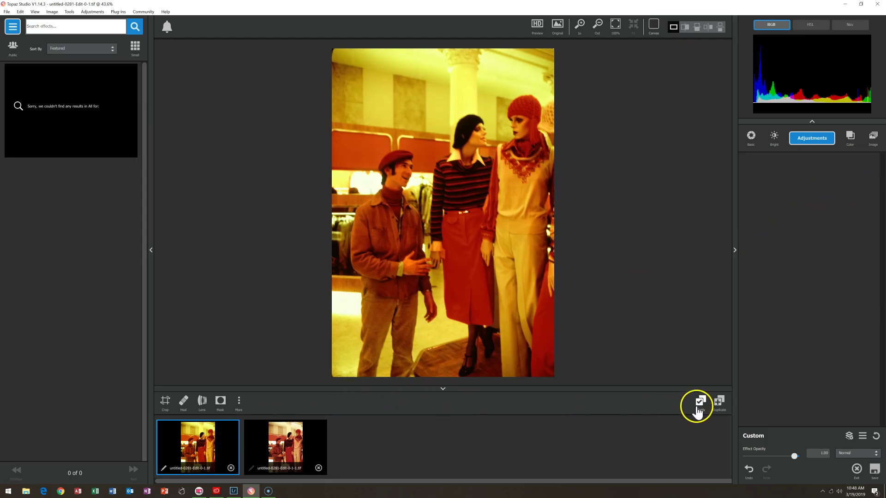
{"action": "left_click", "coordinate": [718, 402]}
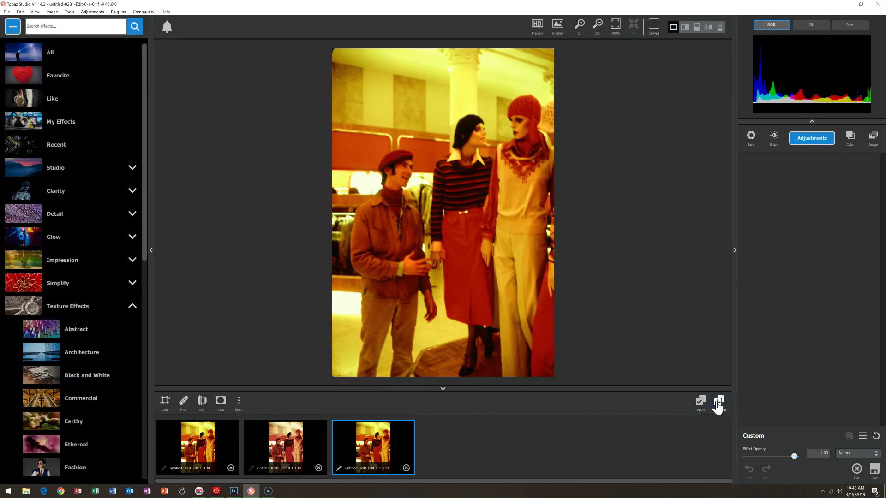
Add a Basic Adjustment to the duplicate and sample its white balance from the pale ceiling beside the column
{"action": "left_click", "coordinate": [802, 148]}
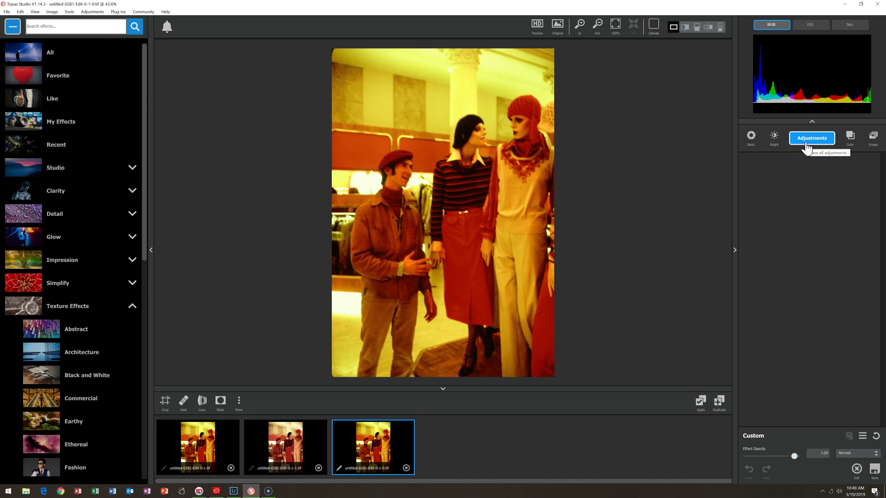
{"action": "left_click", "coordinate": [806, 148]}
{"action": "left_click", "coordinate": [821, 146]}
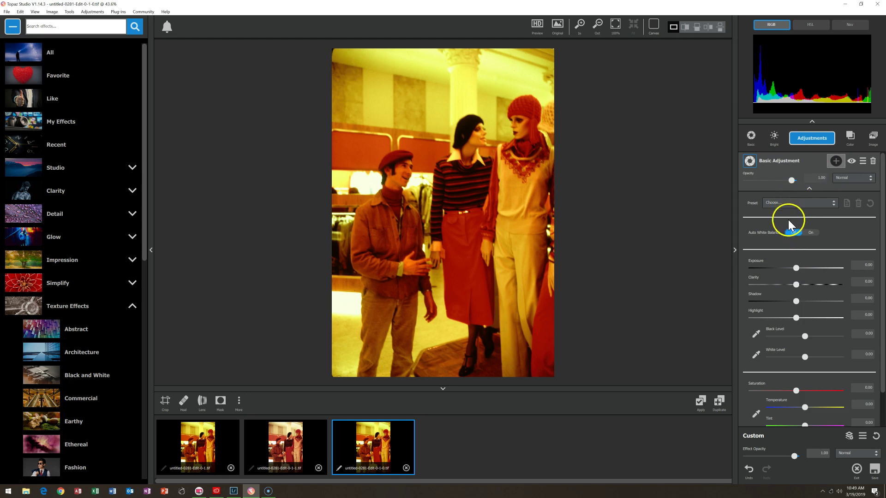
{"action": "left_click", "coordinate": [757, 415]}
{"action": "left_click", "coordinate": [484, 58]}
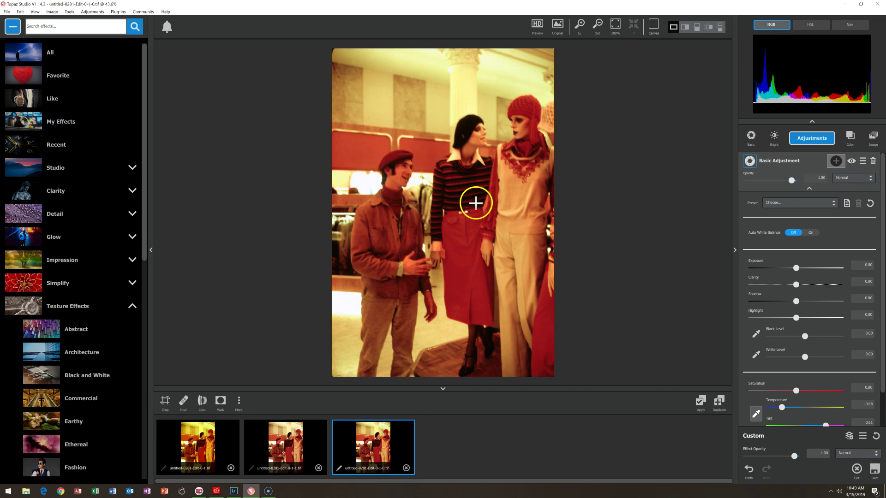
Set the duplicate's saturation to about -0.12 and compare it with the auto white balance version
{"action": "left_click", "coordinate": [795, 392]}
{"action": "left_click_drag", "start_coordinate": [794, 392], "coordinate": [790, 392]}
{"action": "left_click", "coordinate": [756, 353]}
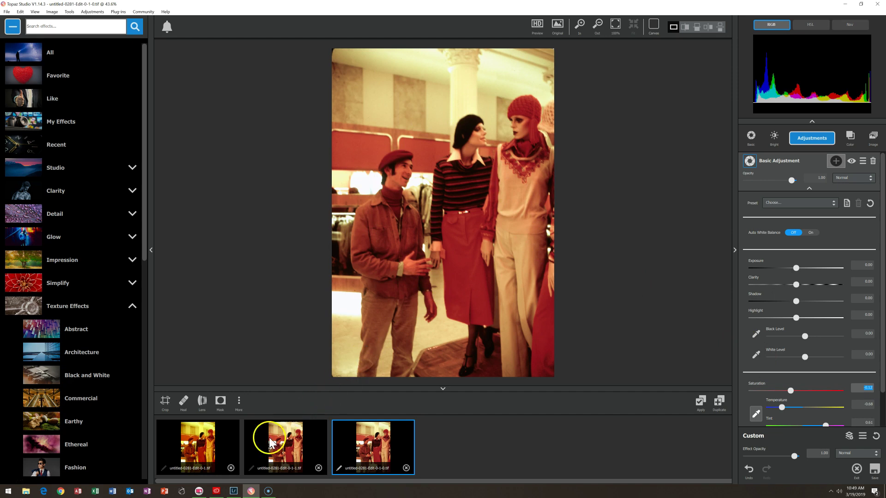
{"action": "left_click", "coordinate": [283, 440]}
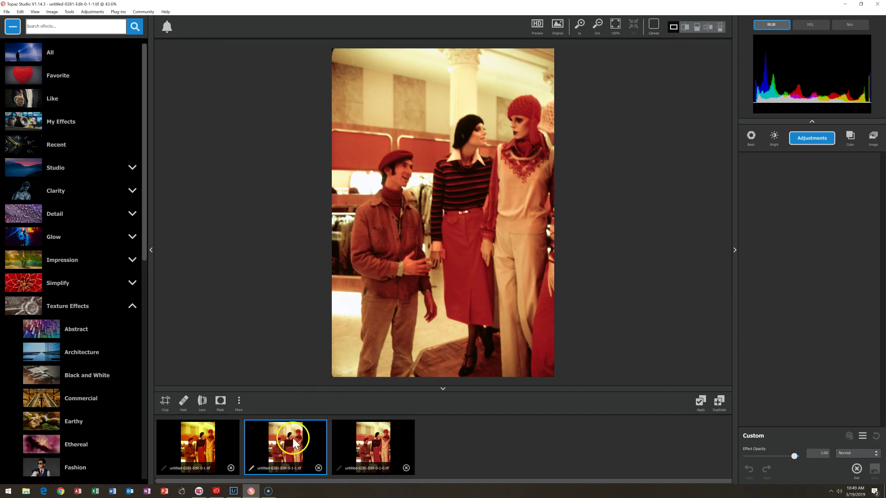
{"action": "left_click", "coordinate": [367, 442]}
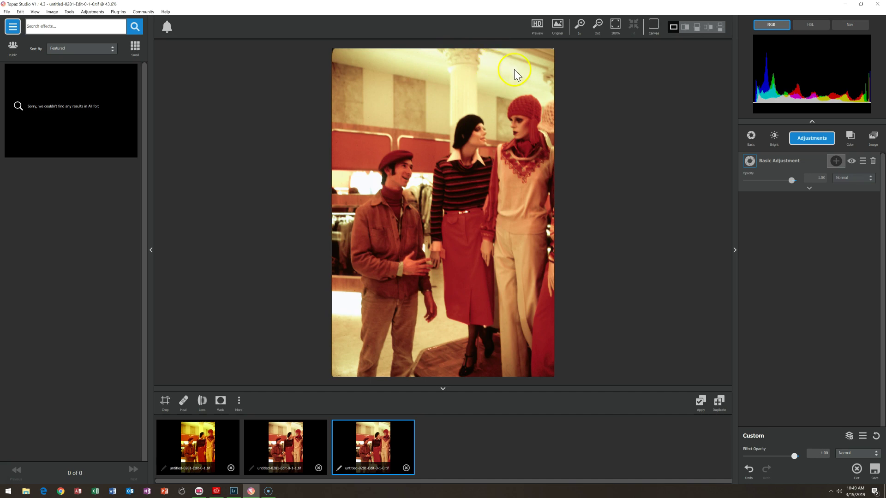
Open the mask of the duplicate's Basic Adjustment and invert it to solid black
{"action": "left_click", "coordinate": [836, 161]}
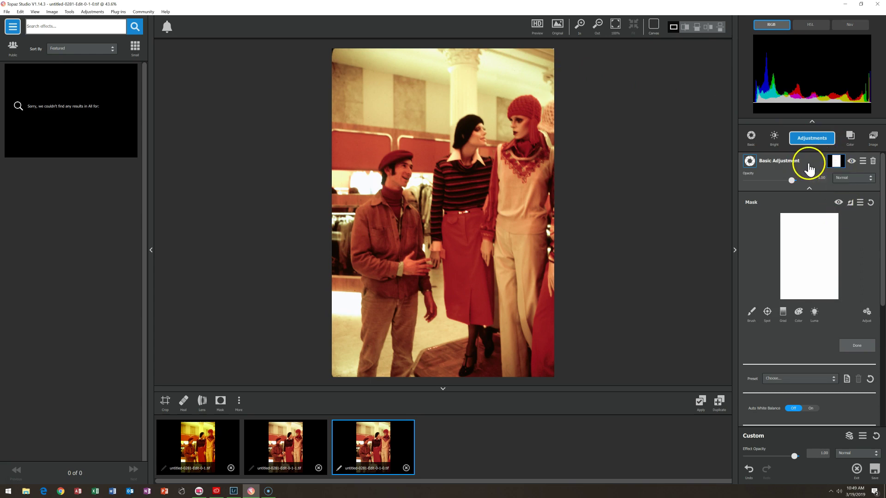
{"action": "left_click", "coordinate": [838, 166]}
{"action": "left_click", "coordinate": [809, 252]}
{"action": "left_click_drag", "start_coordinate": [812, 258], "coordinate": [838, 242]}
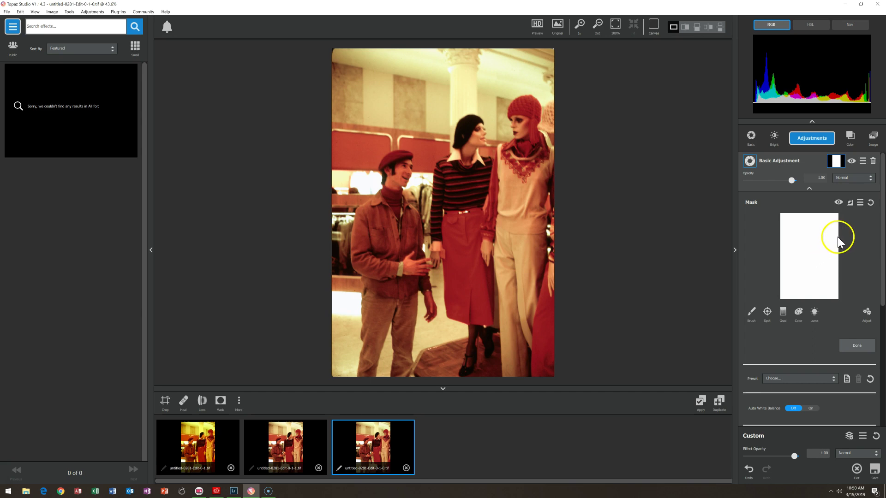
{"action": "left_click", "coordinate": [851, 206]}
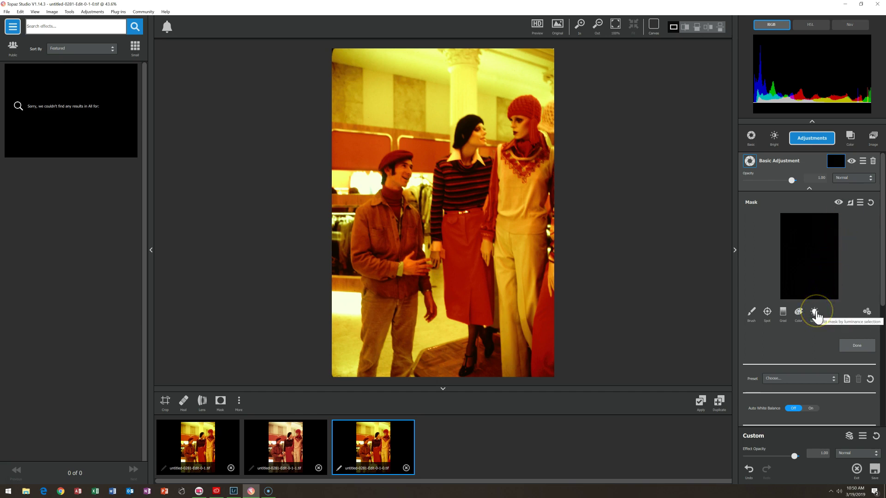
Create a luminosity selection mask with transparency 1.00, sampling the bright ceiling beside the column
{"action": "left_click", "coordinate": [814, 312]}
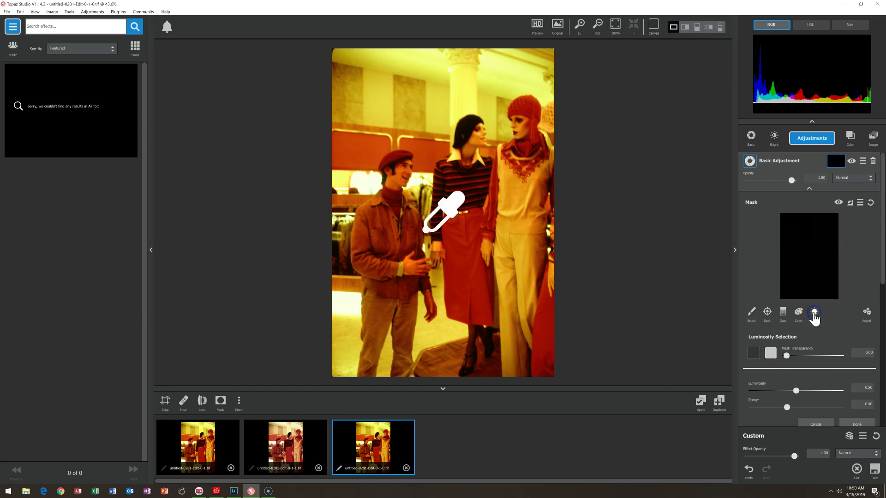
{"action": "left_click", "coordinate": [771, 354]}
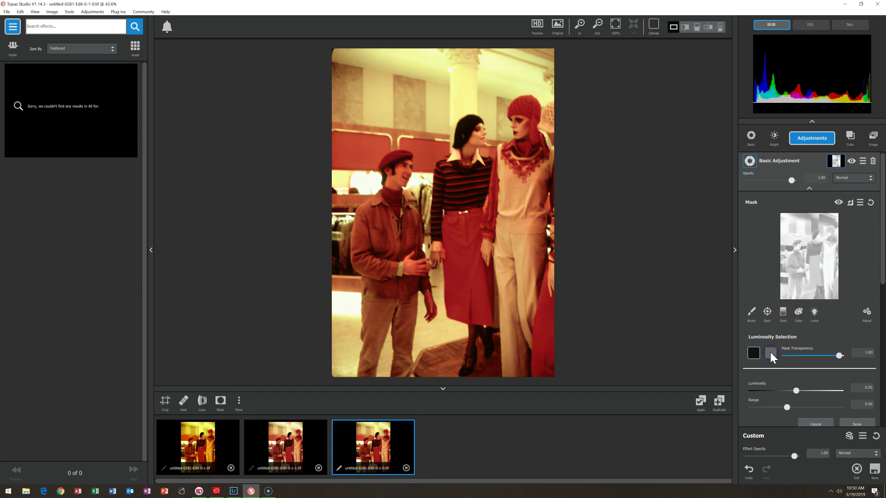
{"action": "left_click", "coordinate": [489, 59]}
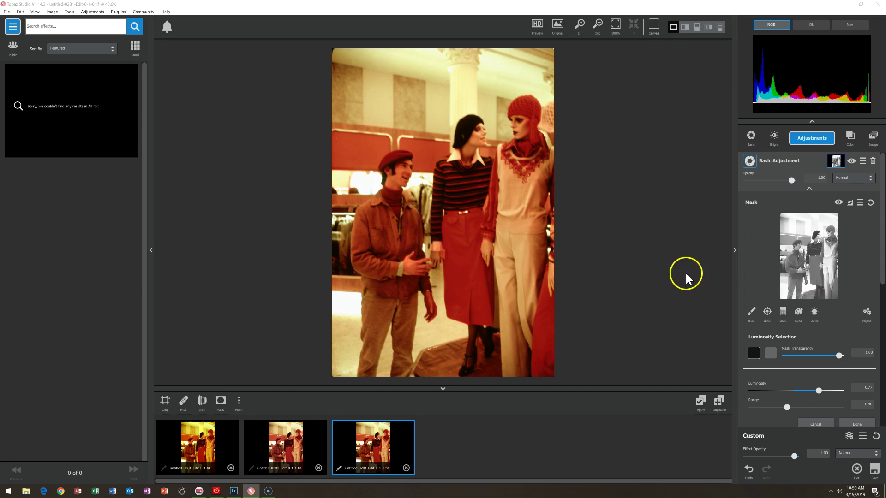
Switch the luminosity mask off and on repeatedly to compare the photo with and without it
{"action": "left_click", "coordinate": [839, 204]}
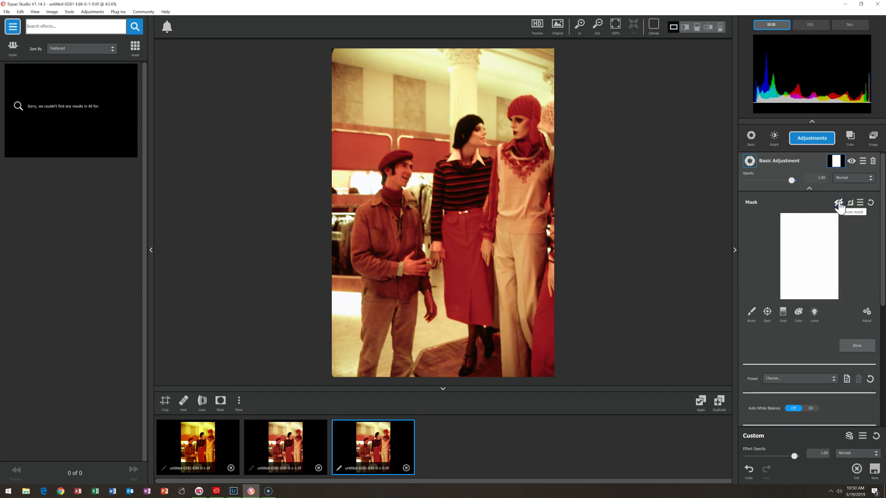
{"action": "left_click", "coordinate": [839, 204]}
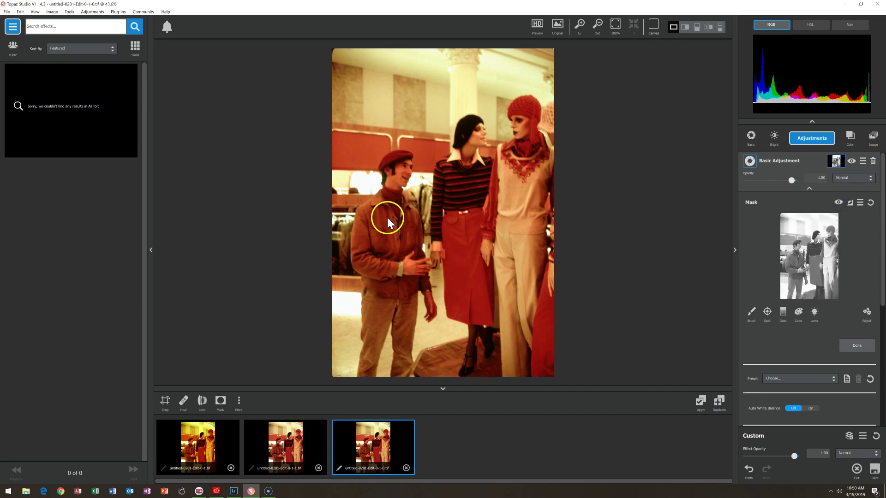
{"action": "left_click", "coordinate": [838, 203]}
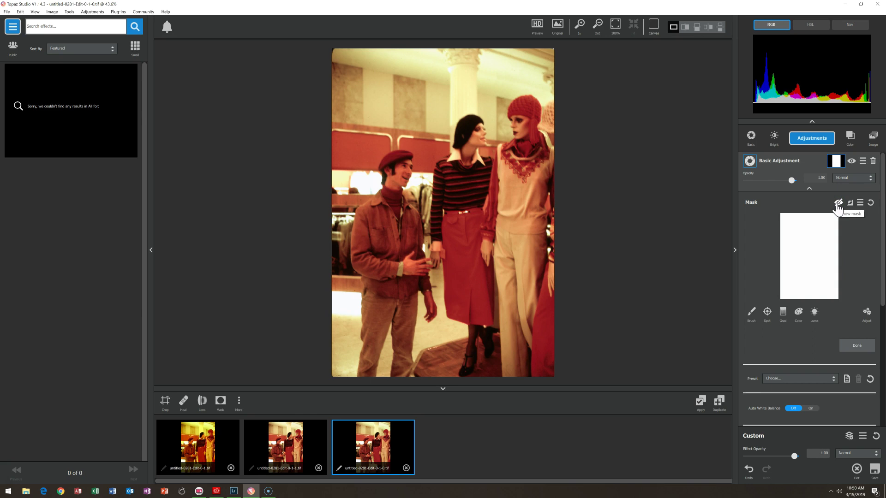
{"action": "left_click", "coordinate": [838, 204]}
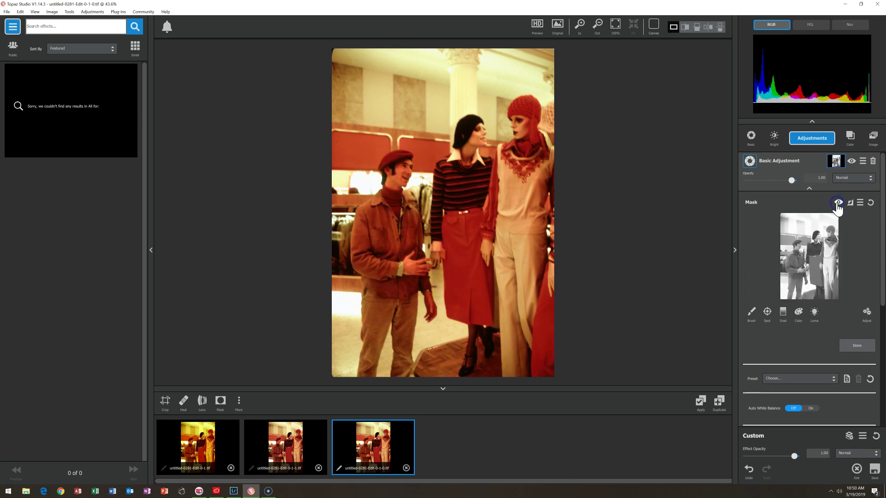
{"action": "left_click", "coordinate": [473, 260]}
{"action": "left_click", "coordinate": [839, 203]}
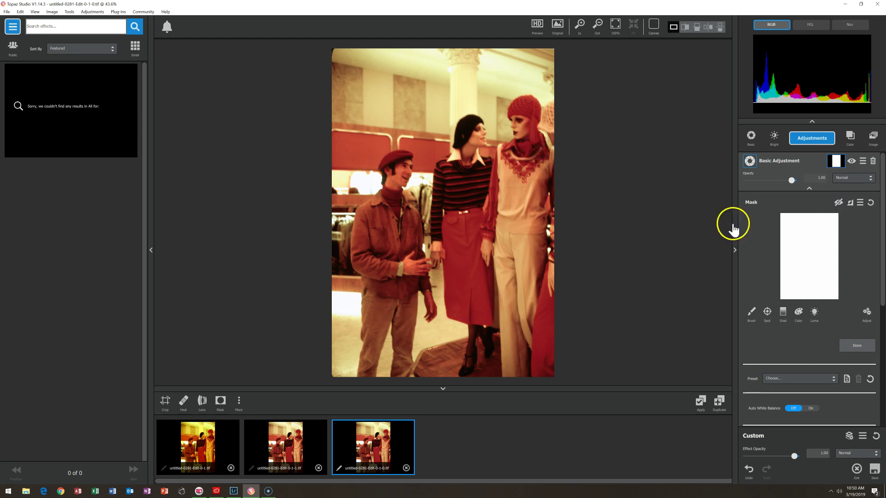
{"action": "left_click", "coordinate": [838, 205]}
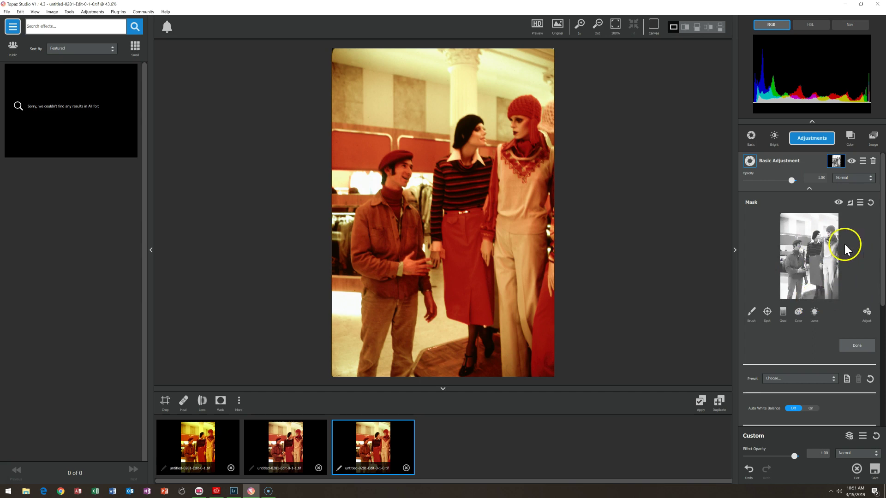
Raise the contrast of the luminosity mask slightly in the mask adjustment settings and apply the change
{"action": "left_click", "coordinate": [867, 312]}
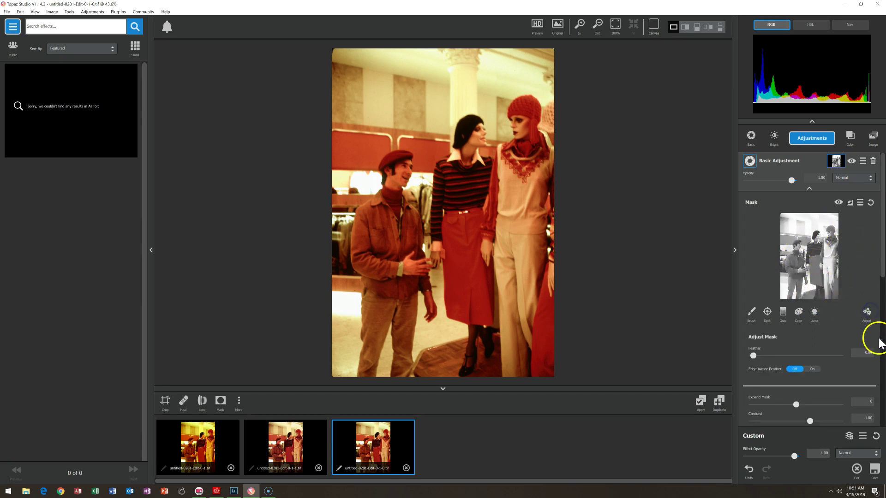
{"action": "left_click_drag", "start_coordinate": [810, 420], "coordinate": [816, 417]}
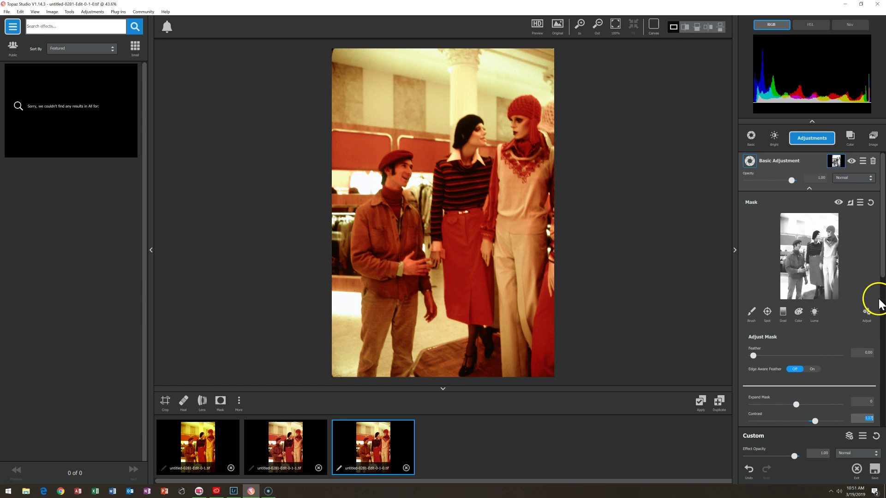
{"action": "left_click_drag", "start_coordinate": [882, 275], "coordinate": [882, 291]}
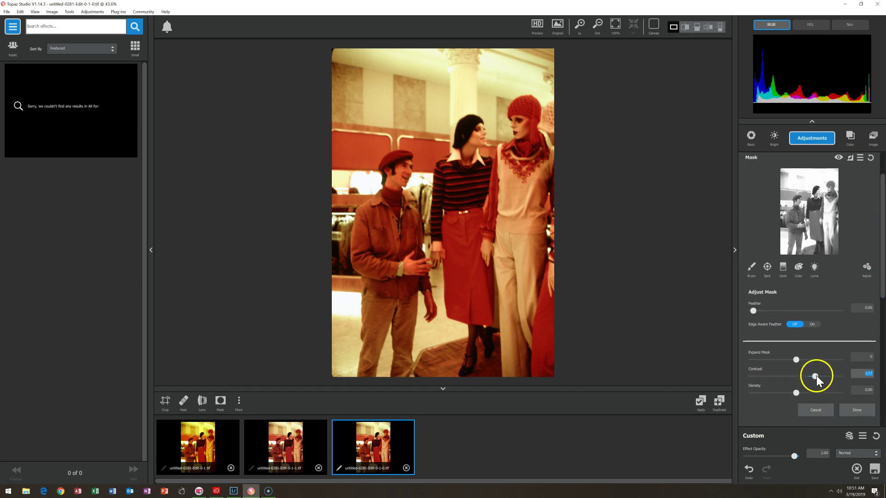
{"action": "left_click_drag", "start_coordinate": [820, 377], "coordinate": [823, 377]}
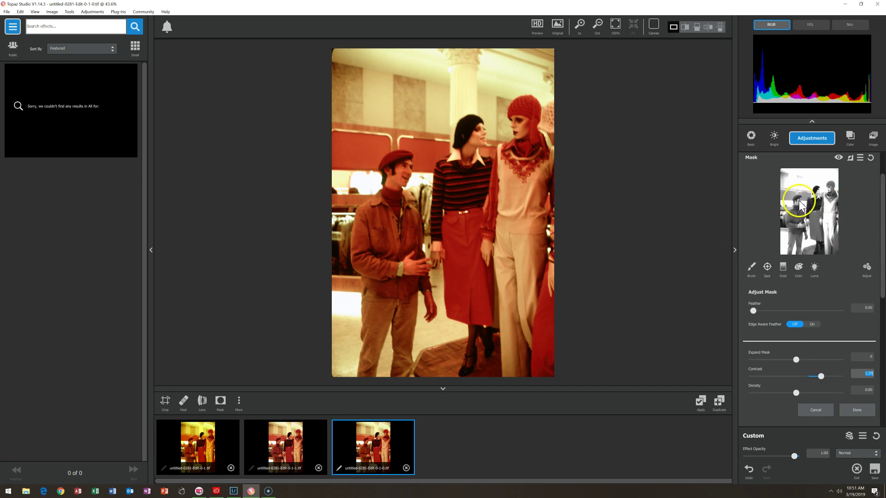
{"action": "left_click_drag", "start_coordinate": [881, 243], "coordinate": [881, 225]}
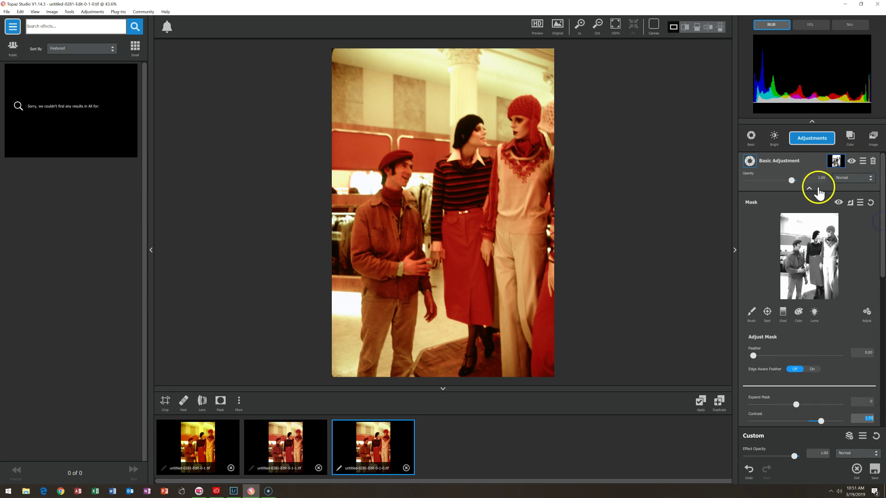
{"action": "scroll", "coordinate": [815, 297], "scroll_direction": "down", "scroll_amount": 2}
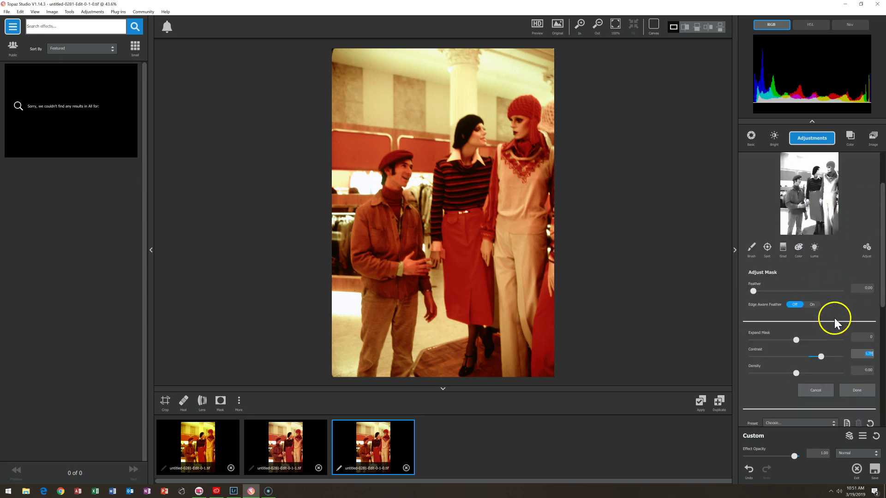
{"action": "left_click", "coordinate": [855, 388]}
Lower the saturation of the masked Basic Adjustment to about -0.2
{"action": "scroll", "coordinate": [813, 376], "scroll_direction": "up", "scroll_amount": 1}
{"action": "left_click", "coordinate": [791, 353]}
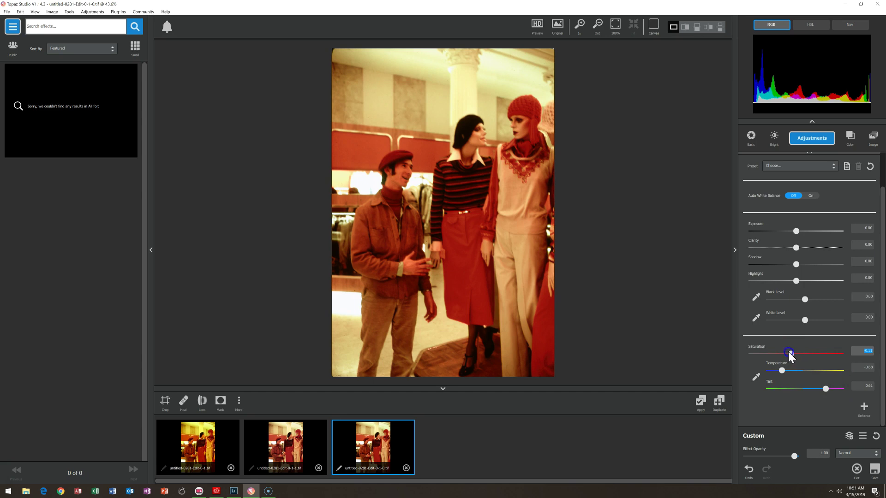
{"action": "left_click_drag", "start_coordinate": [789, 353], "coordinate": [785, 351]}
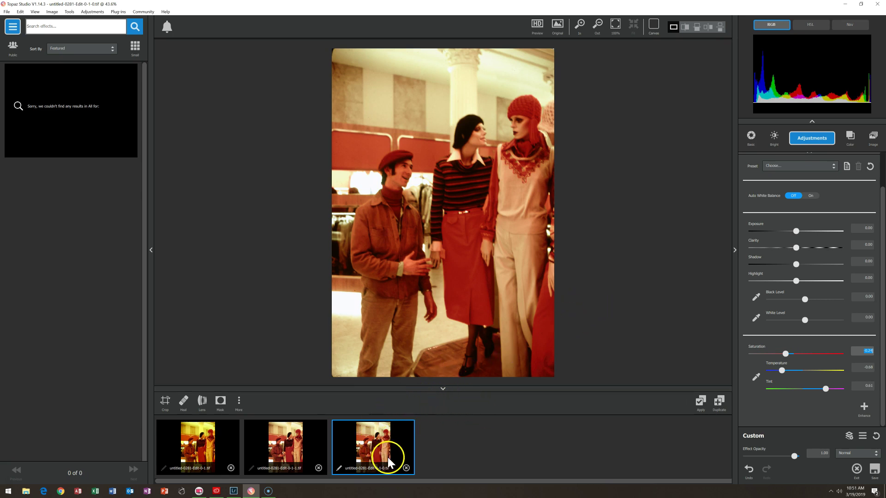
Duplicate the original yellow photo and add a Color Overlay adjustment to the copy
{"action": "left_click", "coordinate": [207, 443]}
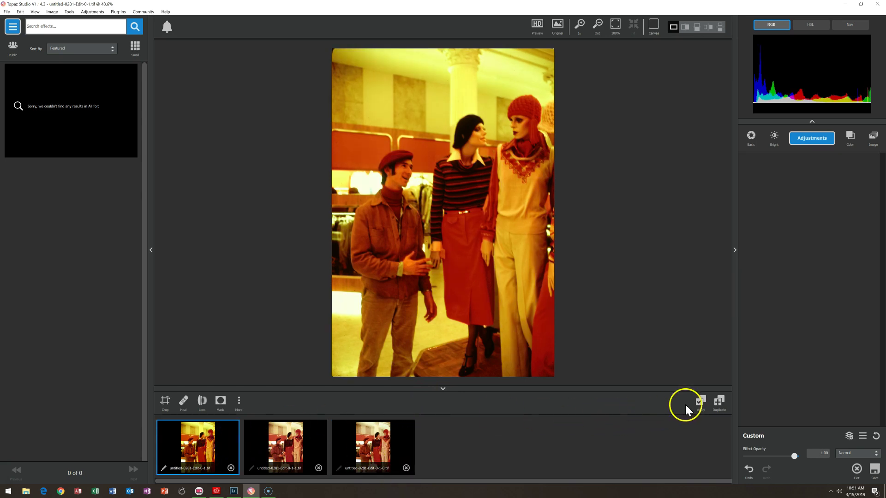
{"action": "left_click", "coordinate": [719, 403]}
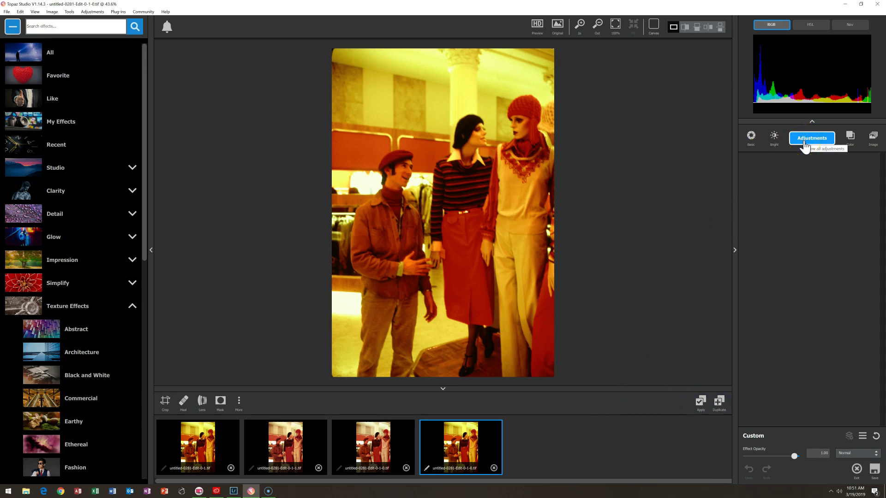
{"action": "left_click", "coordinate": [849, 137]}
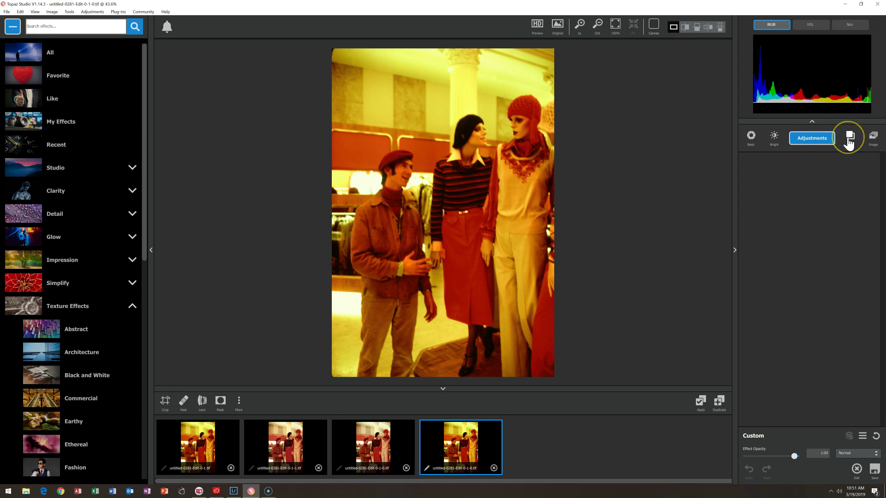
{"action": "left_click", "coordinate": [826, 140]}
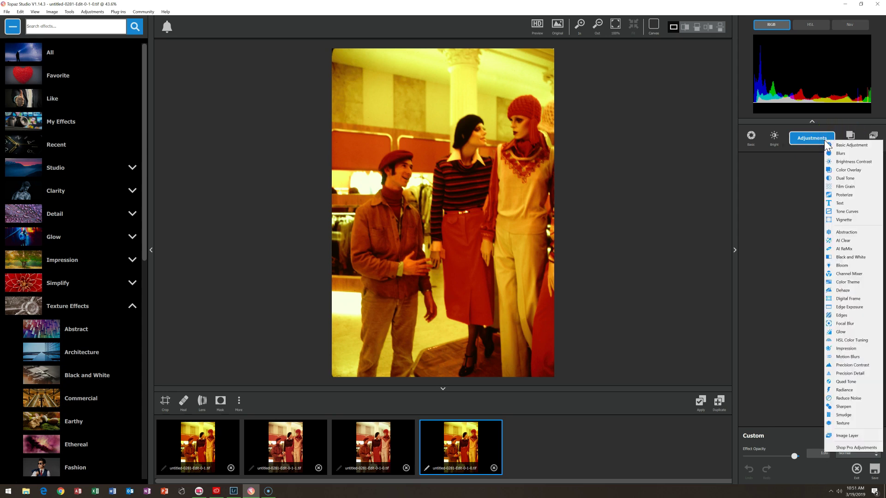
{"action": "left_click", "coordinate": [839, 172]}
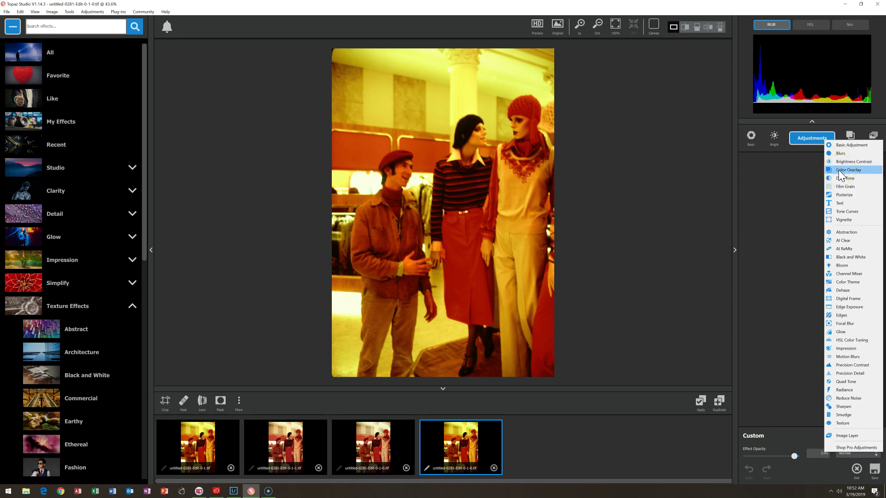
{"action": "left_click", "coordinate": [863, 131]}
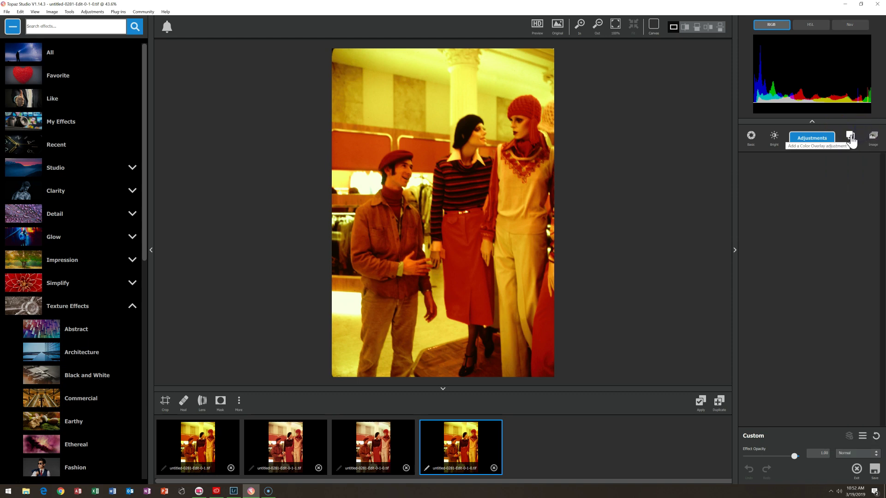
{"action": "left_click", "coordinate": [850, 138]}
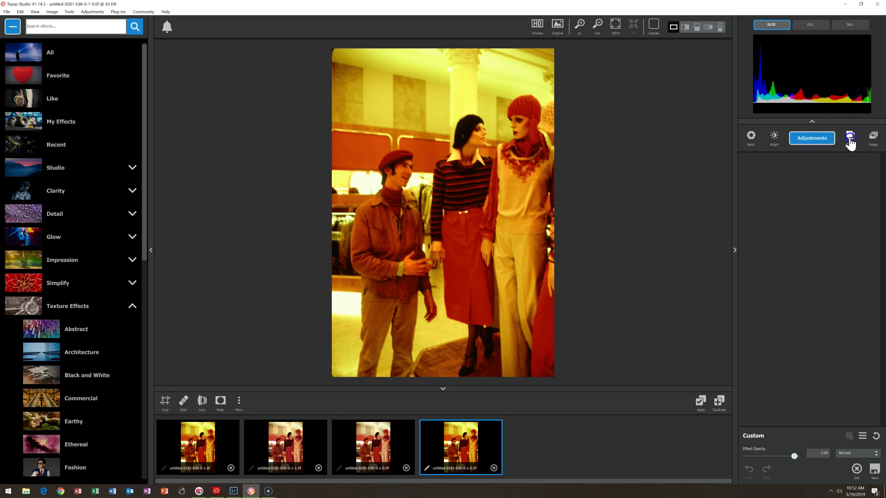
{"action": "left_click", "coordinate": [818, 151]}
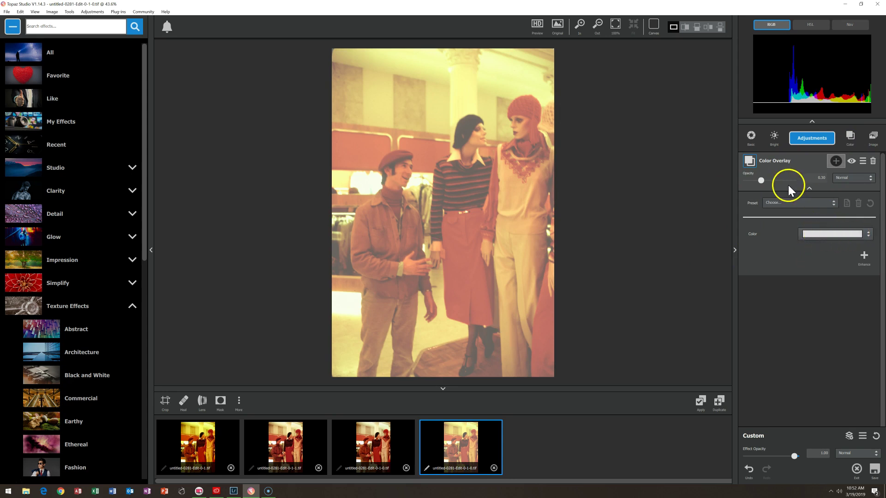
Open the mask of the Color Overlay and invert it to solid black
{"action": "left_click", "coordinate": [821, 179]}
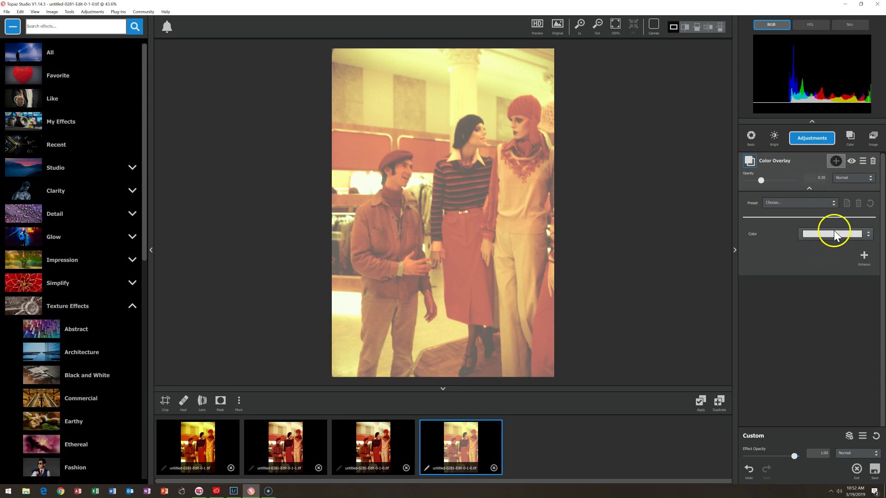
{"action": "left_click", "coordinate": [849, 176]}
{"action": "left_click", "coordinate": [852, 162]}
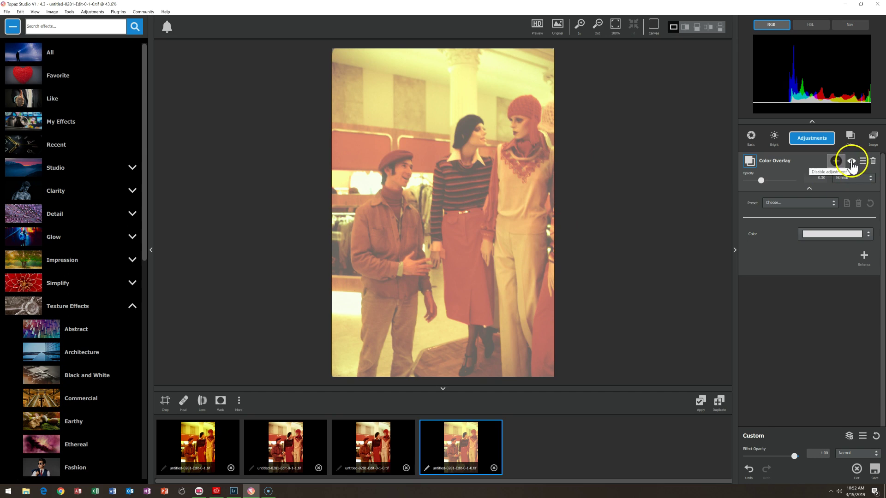
{"action": "left_click", "coordinate": [837, 162]}
{"action": "left_click", "coordinate": [836, 161]}
{"action": "left_click", "coordinate": [852, 208]}
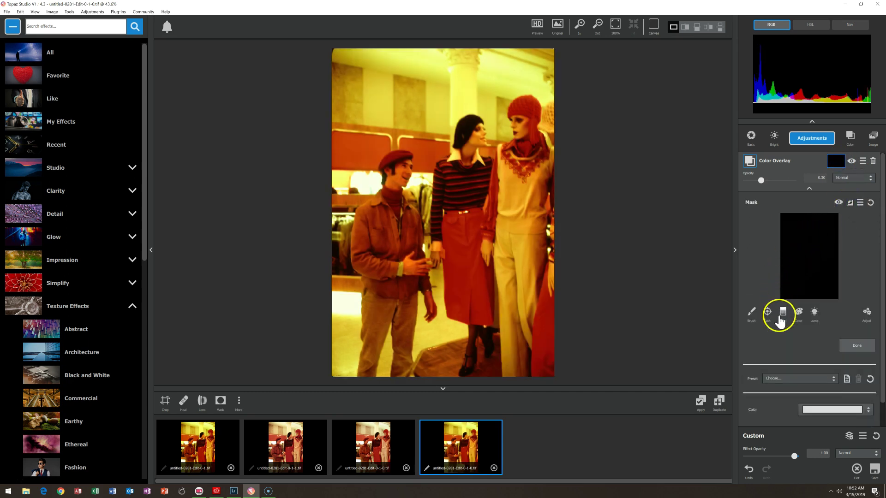
Sample the yellow of the bright ceiling beside the column as the Color Overlay's color
{"action": "scroll", "coordinate": [781, 316], "scroll_direction": "down", "scroll_amount": 2}
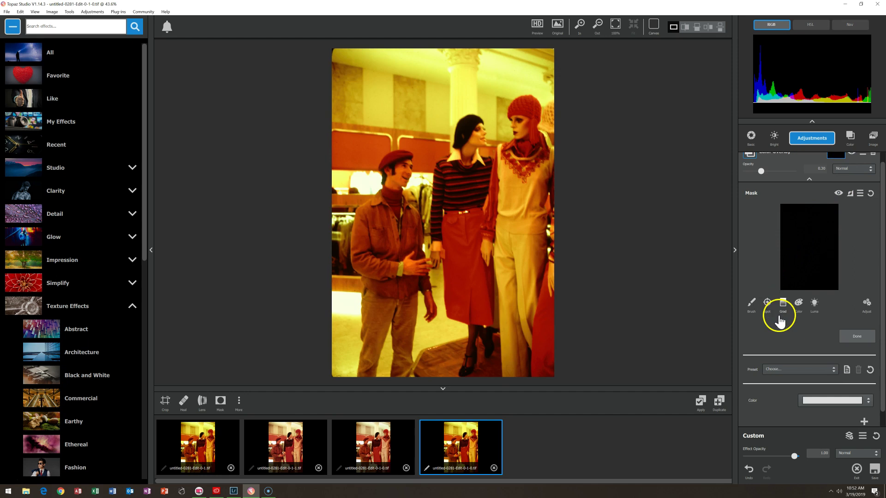
{"action": "left_click", "coordinate": [831, 394]}
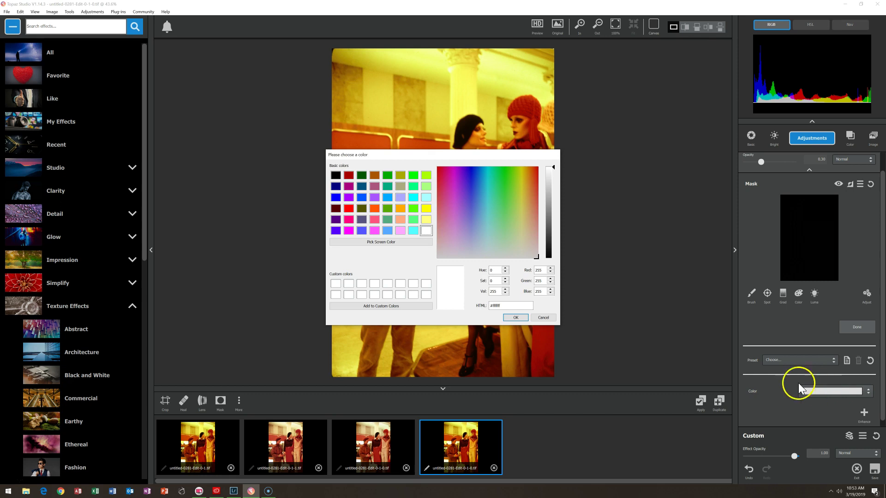
{"action": "left_click", "coordinate": [392, 243]}
{"action": "left_click", "coordinate": [392, 246]}
{"action": "left_click", "coordinate": [376, 249]}
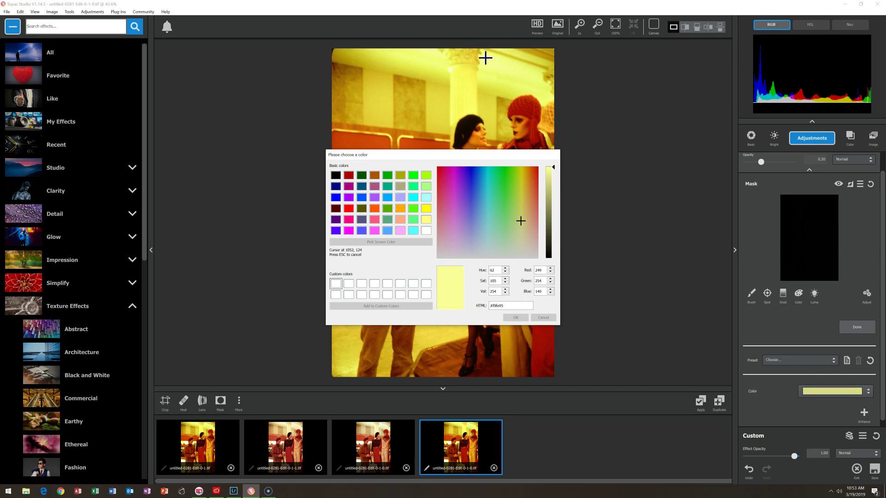
{"action": "left_click", "coordinate": [485, 59]}
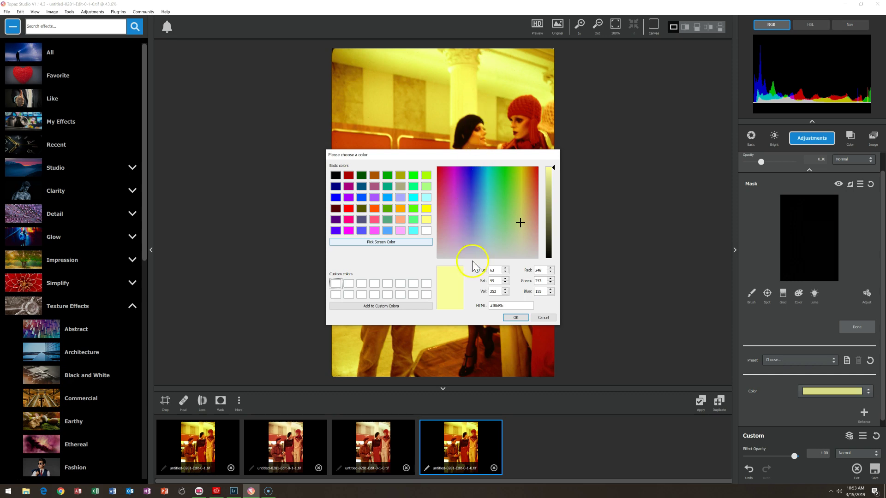
Set the hue of the sampled overlay color to 188
{"action": "double_click", "coordinate": [493, 271]}
{"action": "left_click", "coordinate": [496, 272]}
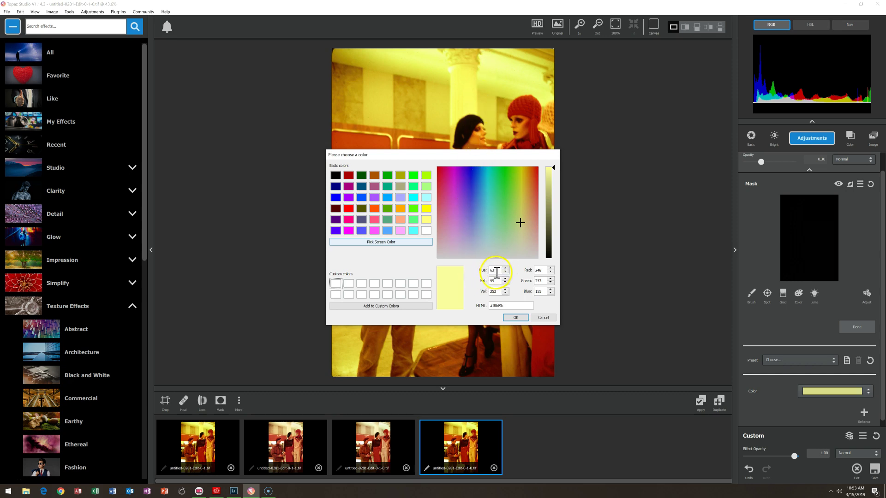
{"action": "left_click", "coordinate": [502, 270]}
{"action": "double_click", "coordinate": [495, 270]}
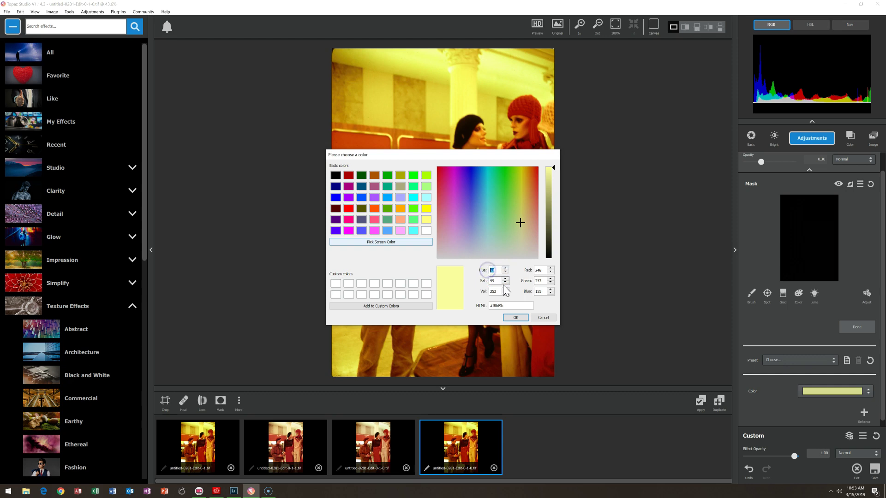
{"action": "type", "text": "188"}
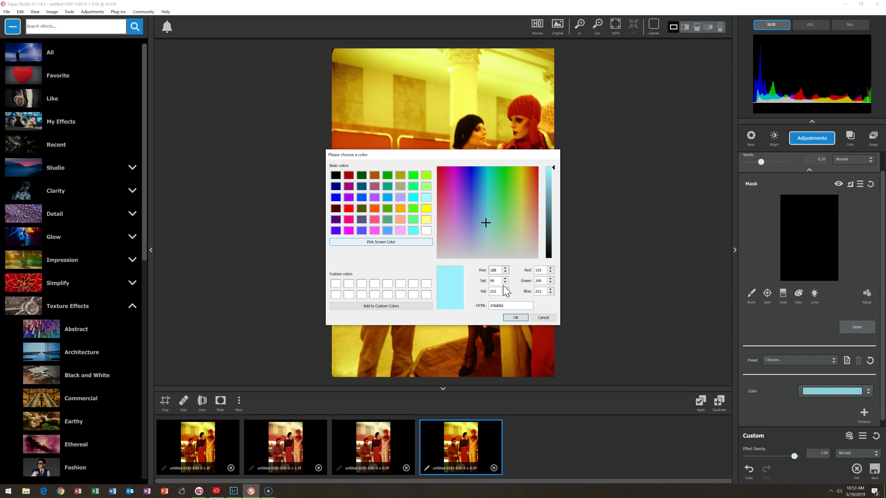
Shift the overlay color to a light blue-violet, accept it, and invert the overlay's mask to solid white
{"action": "left_click", "coordinate": [481, 222]}
{"action": "left_click", "coordinate": [469, 223]}
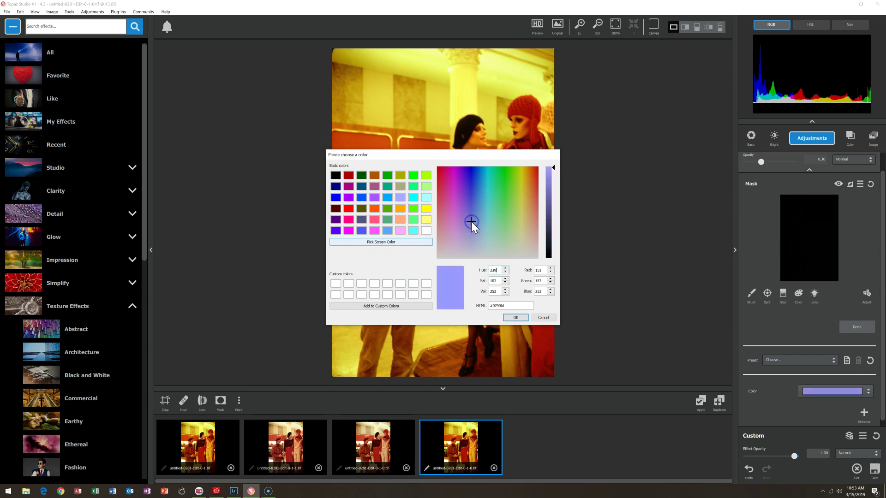
{"action": "left_click", "coordinate": [473, 220]}
{"action": "left_click", "coordinate": [512, 319]}
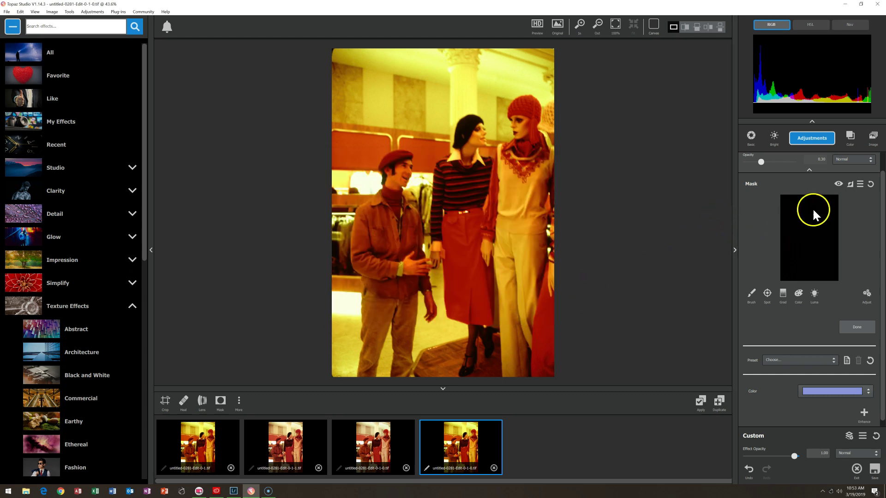
{"action": "left_click", "coordinate": [850, 185]}
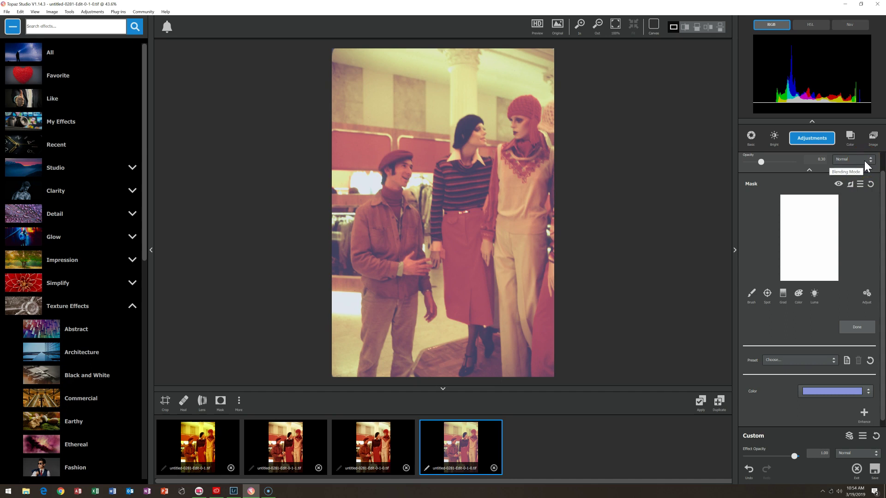
Set the Color Overlay's blending mode to Hue and its opacity to about 0.45
{"action": "left_click", "coordinate": [881, 186]}
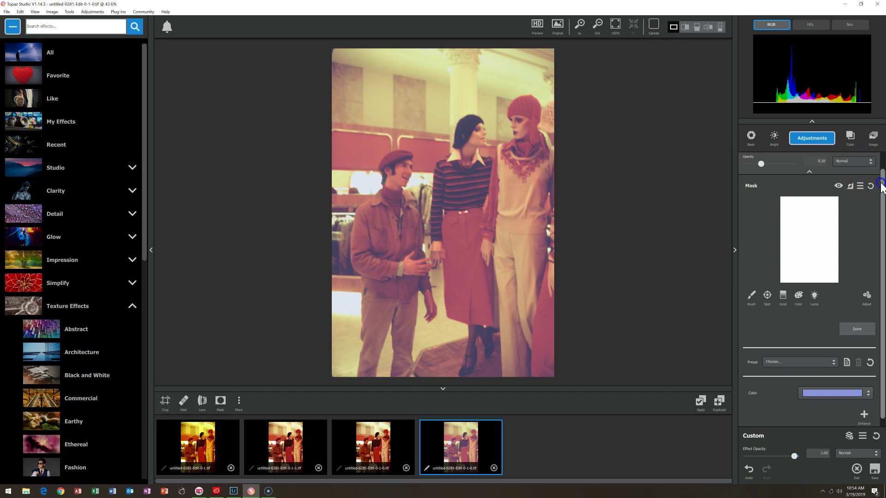
{"action": "left_click_drag", "start_coordinate": [882, 187], "coordinate": [881, 171]}
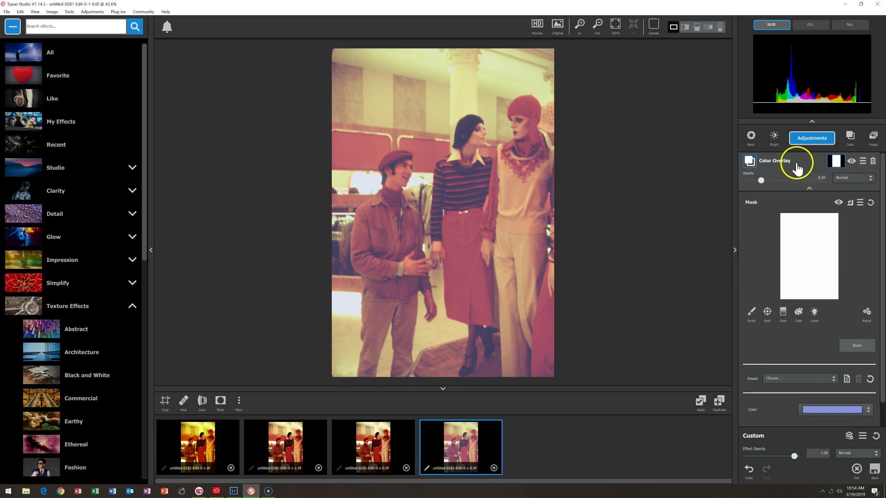
{"action": "left_click", "coordinate": [870, 179]}
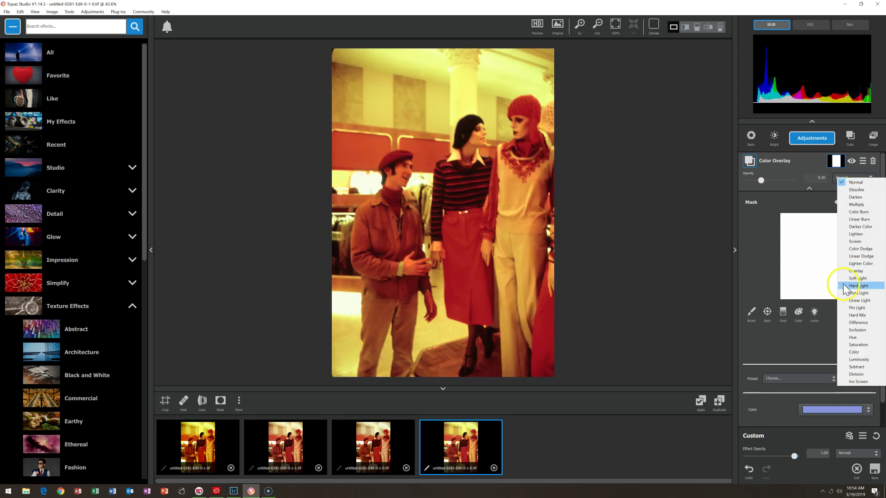
{"action": "left_click", "coordinate": [843, 338]}
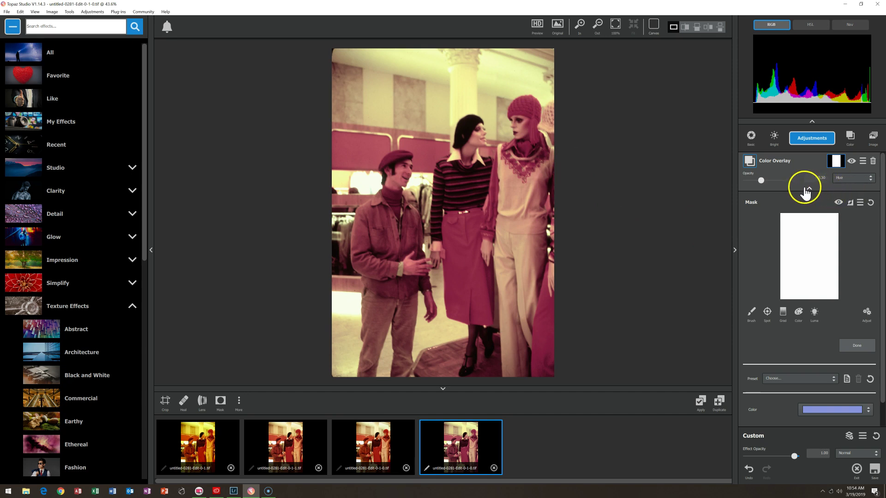
{"action": "left_click_drag", "start_coordinate": [760, 181], "coordinate": [766, 180]}
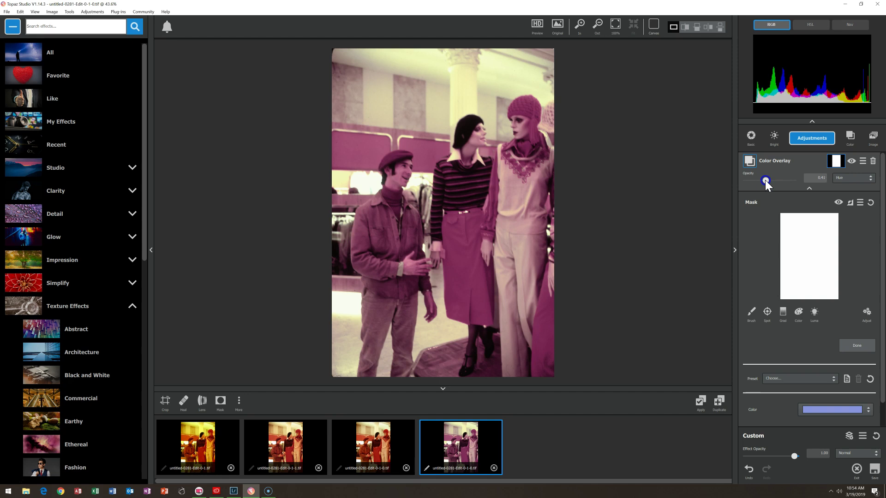
{"action": "left_click_drag", "start_coordinate": [765, 180], "coordinate": [768, 180]}
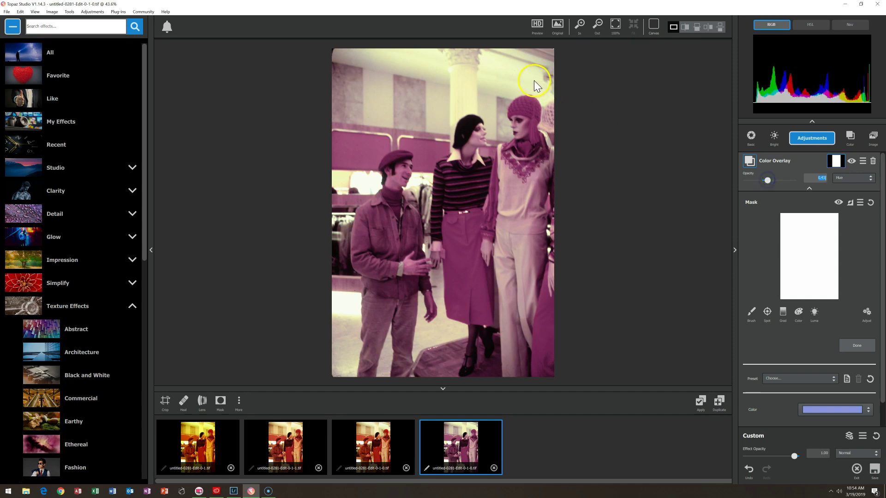
Shift the Color Overlay's color to a darker, more saturated violet and accept it
{"action": "left_click", "coordinate": [815, 410]}
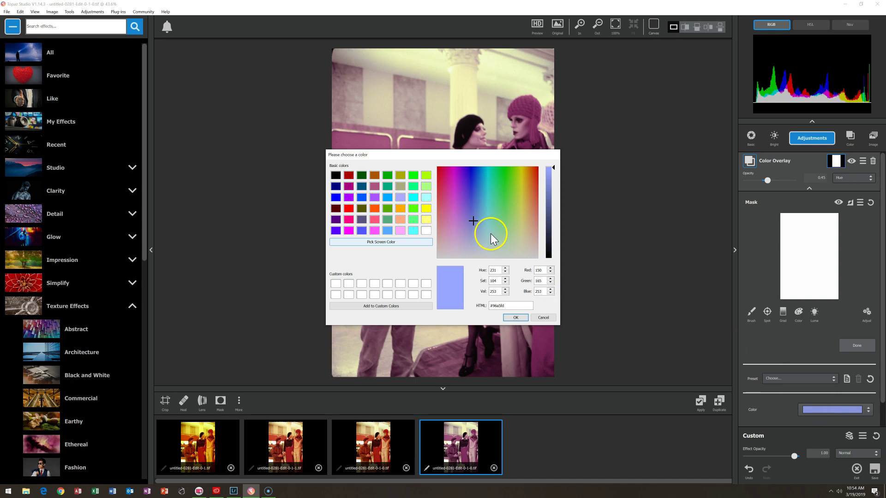
{"action": "left_click_drag", "start_coordinate": [474, 222], "coordinate": [472, 224]}
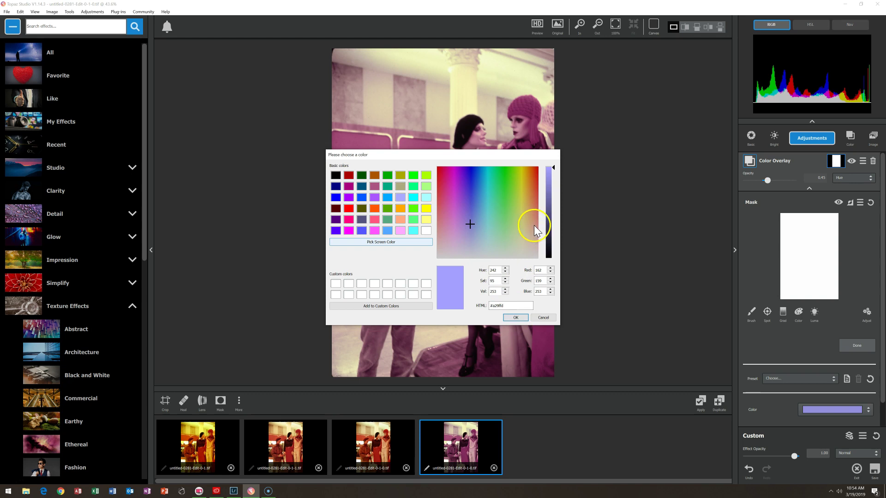
{"action": "left_click_drag", "start_coordinate": [554, 169], "coordinate": [552, 190]}
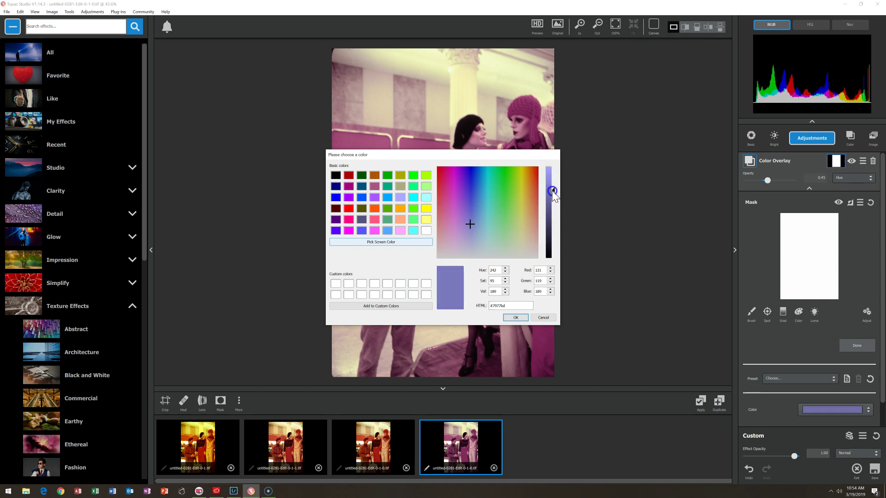
{"action": "mouse_move", "coordinate": [469, 218]}
{"action": "left_mouse_down"}
{"action": "mouse_move", "coordinate": [471, 209]}
{"action": "mouse_move", "coordinate": [468, 231]}
{"action": "mouse_move", "coordinate": [466, 217]}
{"action": "left_mouse_up"}
{"action": "left_click", "coordinate": [517, 318]}
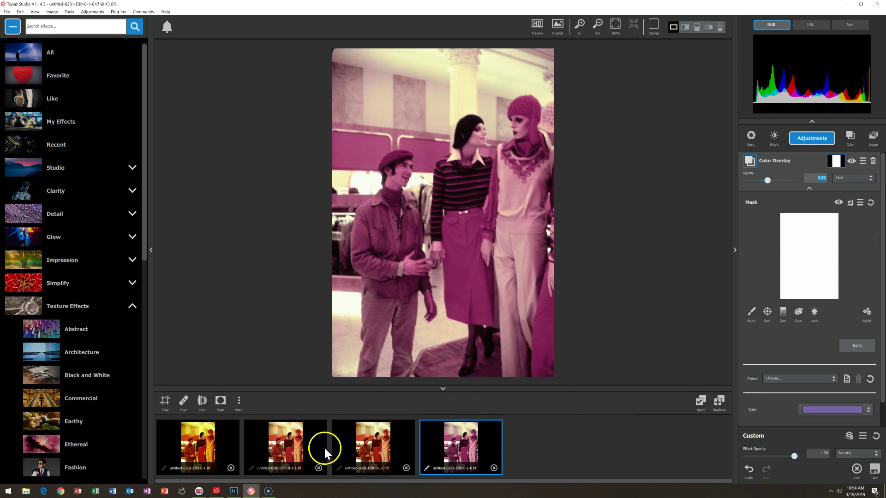
Copy the luminosity mask of the Basic Adjustment in the third image version
{"action": "left_click", "coordinate": [370, 445]}
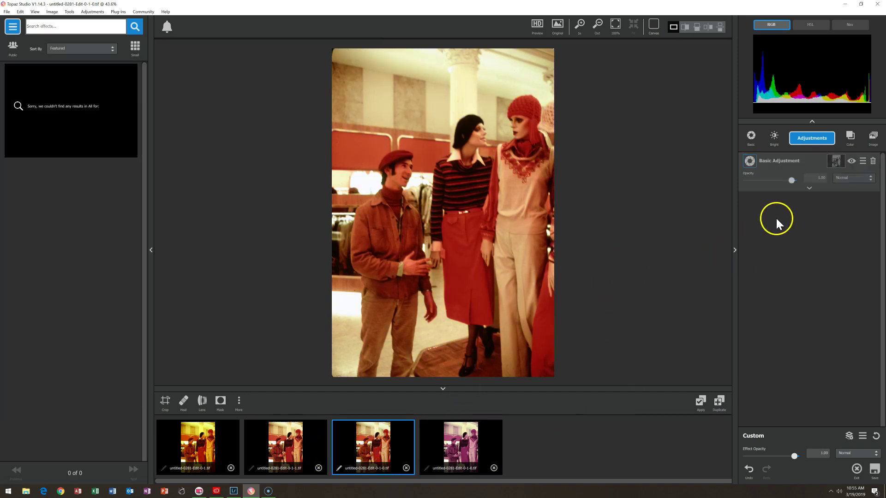
{"action": "left_click", "coordinate": [835, 162]}
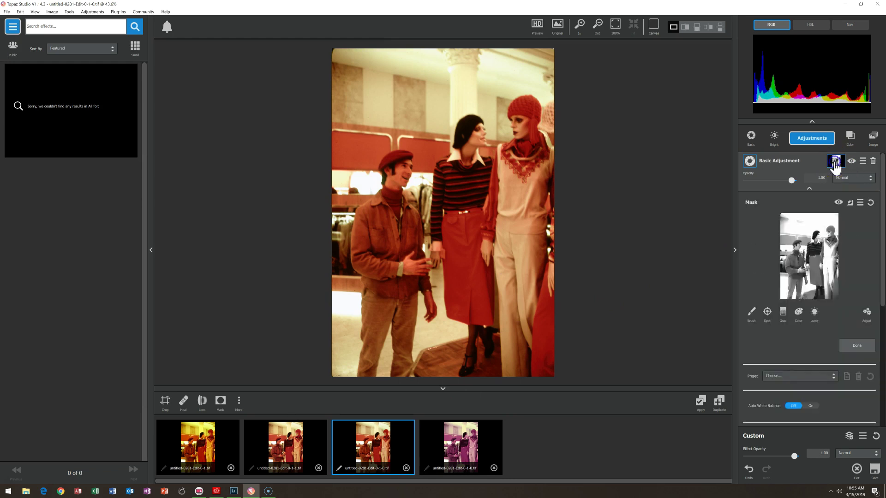
{"action": "left_click", "coordinate": [860, 204]}
{"action": "left_click", "coordinate": [862, 215]}
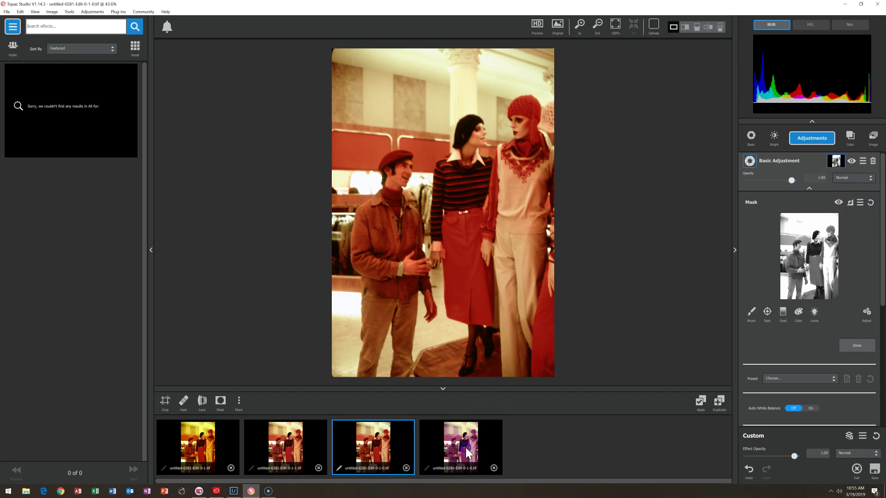
Try to paste the copied luminosity mask onto the Color Overlay's mask in the fourth image version
{"action": "left_click", "coordinate": [466, 450]}
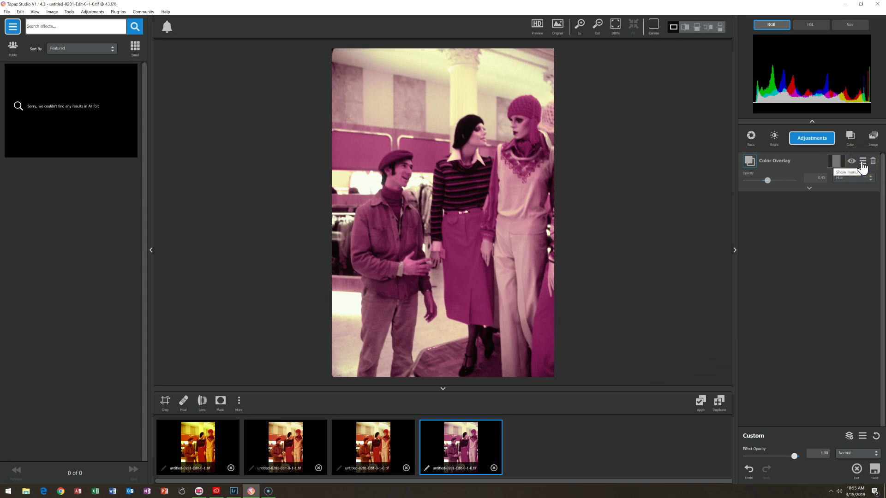
{"action": "left_click", "coordinate": [836, 162]}
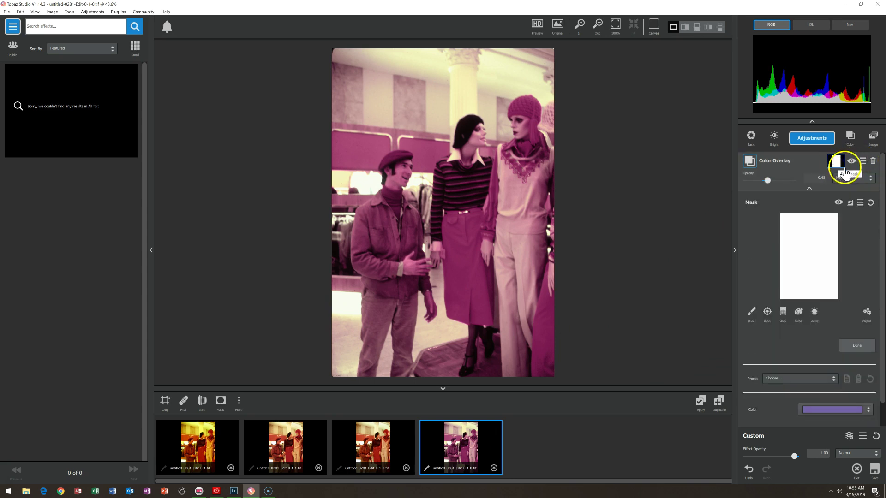
{"action": "left_click", "coordinate": [860, 203]}
{"action": "left_click", "coordinate": [863, 217]}
{"action": "left_click", "coordinate": [861, 203]}
{"action": "left_click", "coordinate": [862, 214]}
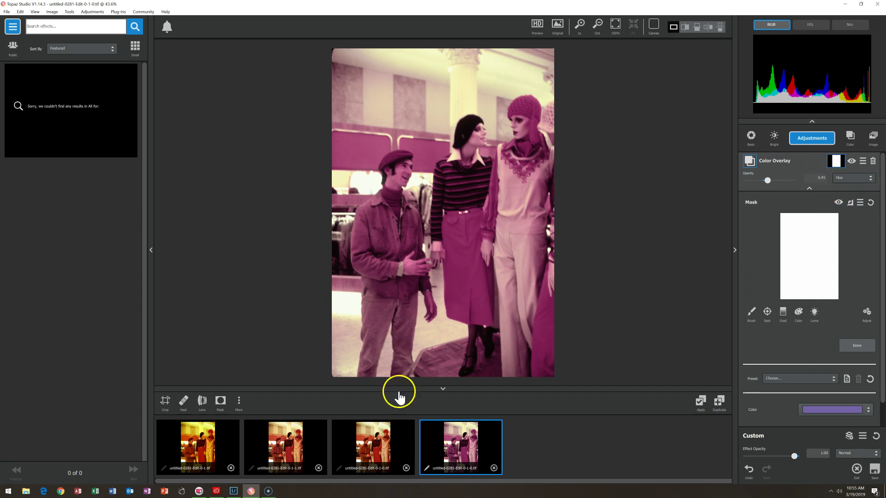
Return to the Basic Adjustment version and copy its luminosity mask once more
{"action": "left_click", "coordinate": [376, 440]}
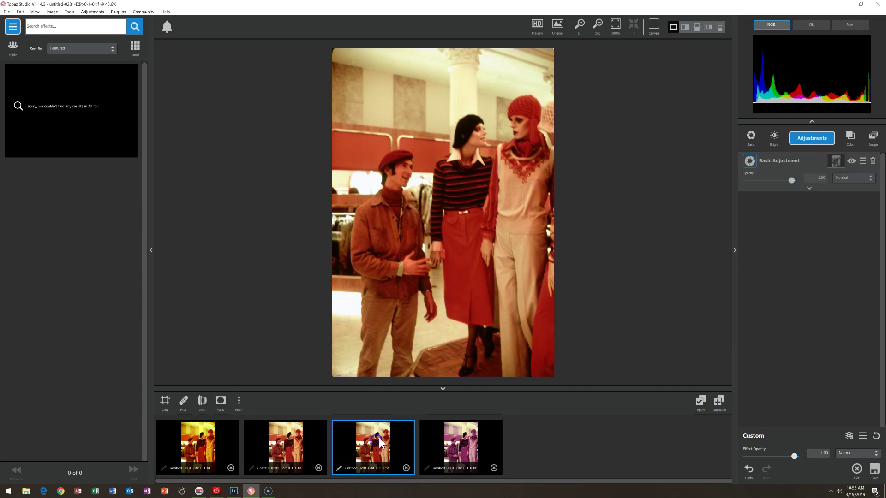
{"action": "left_click", "coordinate": [838, 163]}
{"action": "left_click", "coordinate": [861, 203]}
{"action": "left_click", "coordinate": [864, 205]}
{"action": "left_click", "coordinate": [863, 176]}
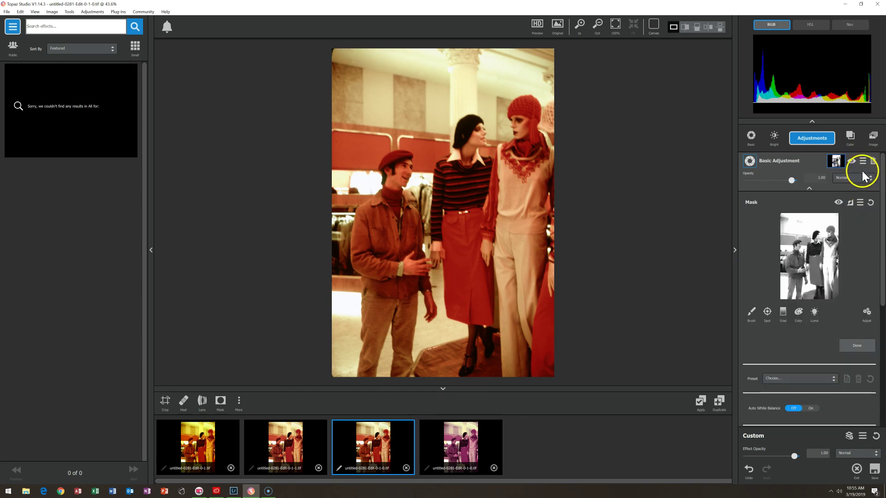
Retry pasting the Basic Adjustment's mask onto the Color Overlay in the fourth version
{"action": "left_click", "coordinate": [454, 444]}
{"action": "left_click", "coordinate": [836, 162]}
{"action": "left_click", "coordinate": [860, 202]}
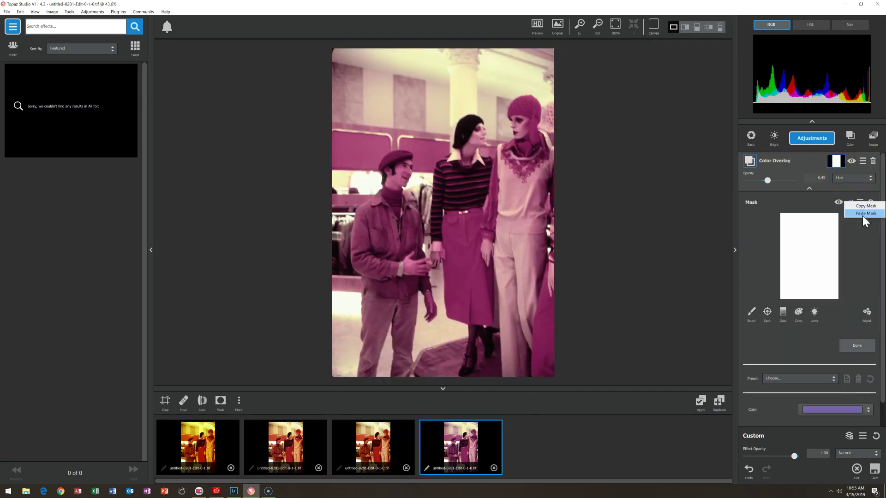
{"action": "left_click", "coordinate": [863, 214]}
{"action": "left_click", "coordinate": [853, 185]}
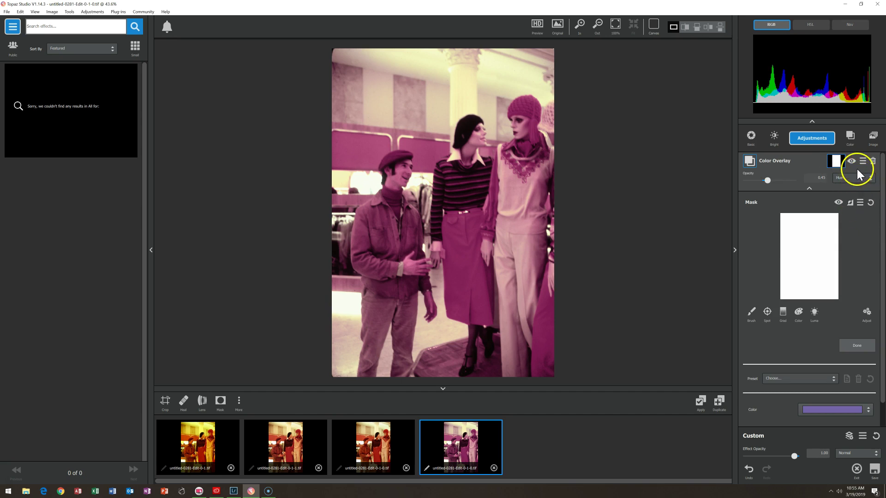
Invert the overlay's mask to solid black and build a luminosity mask at transparency 1.00, sampled from the bright ceiling beside the column
{"action": "left_click", "coordinate": [849, 202]}
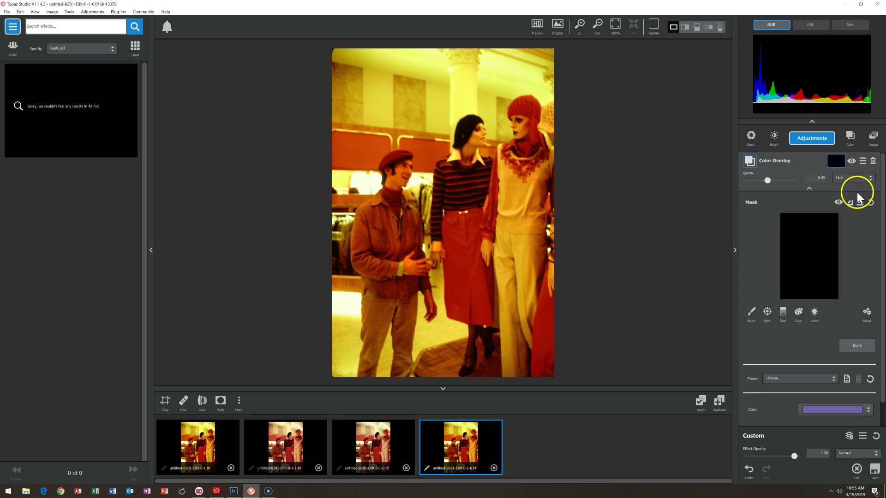
{"action": "left_click", "coordinate": [814, 313]}
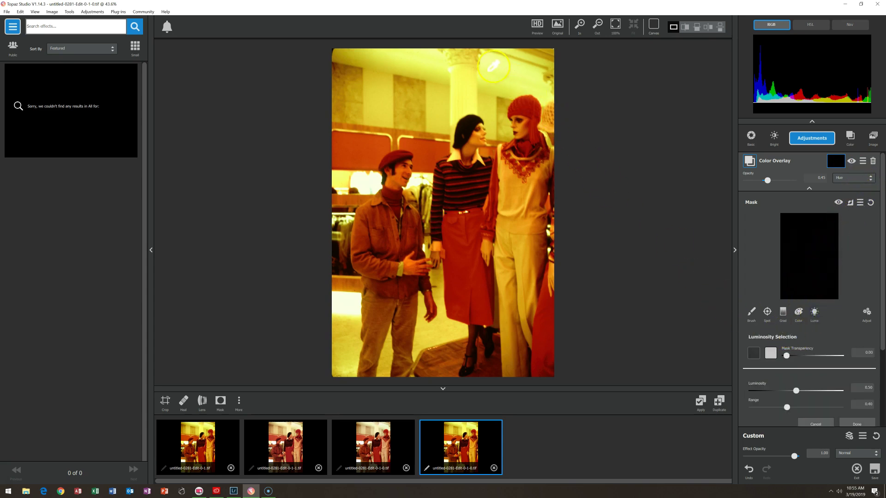
{"action": "left_click", "coordinate": [774, 353]}
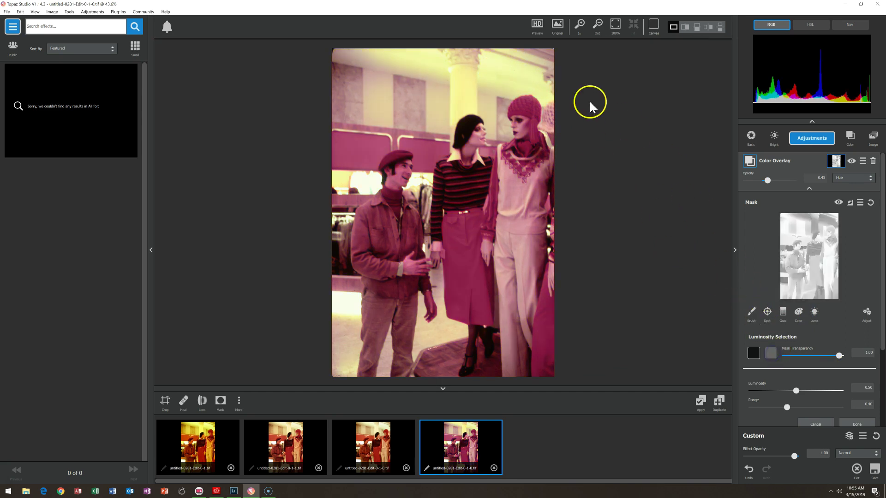
{"action": "left_click", "coordinate": [486, 60]}
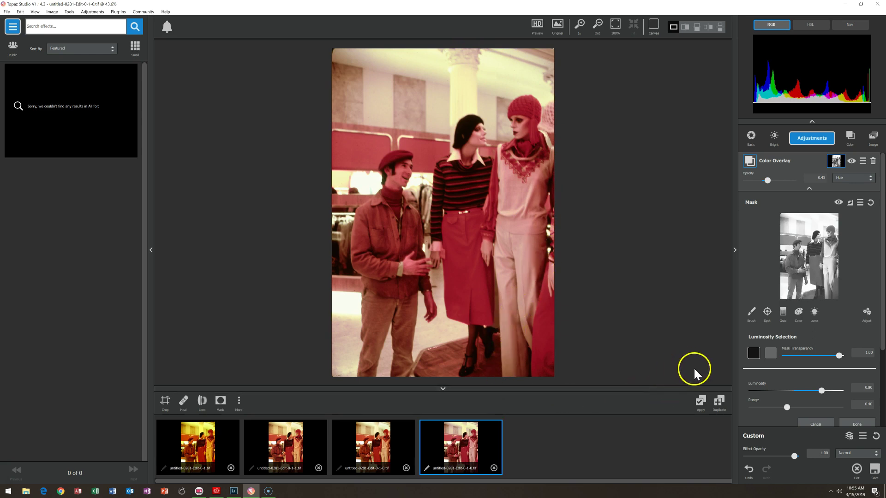
Adjust the mask to density -0.01 and contrast about 1.59, and lower the Color Overlay's opacity to about 0.38
{"action": "left_click", "coordinate": [867, 312]}
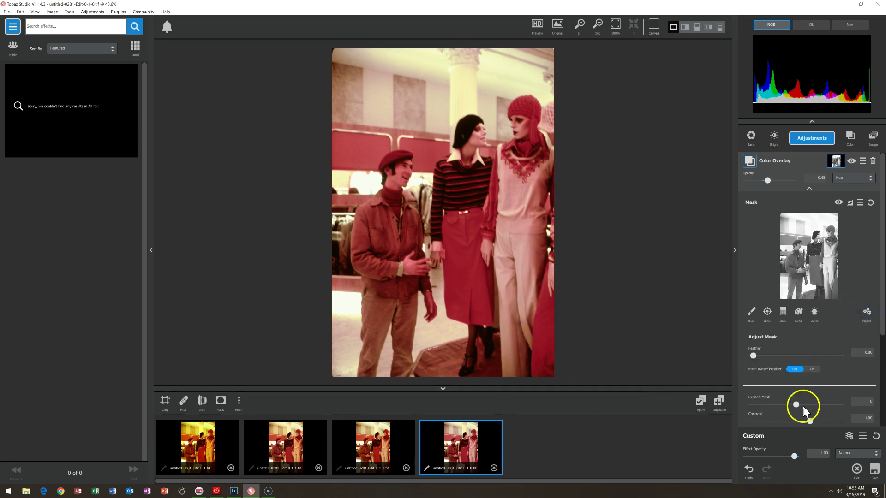
{"action": "left_click_drag", "start_coordinate": [880, 323], "coordinate": [879, 365]}
{"action": "left_click_drag", "start_coordinate": [795, 396], "coordinate": [794, 395]}
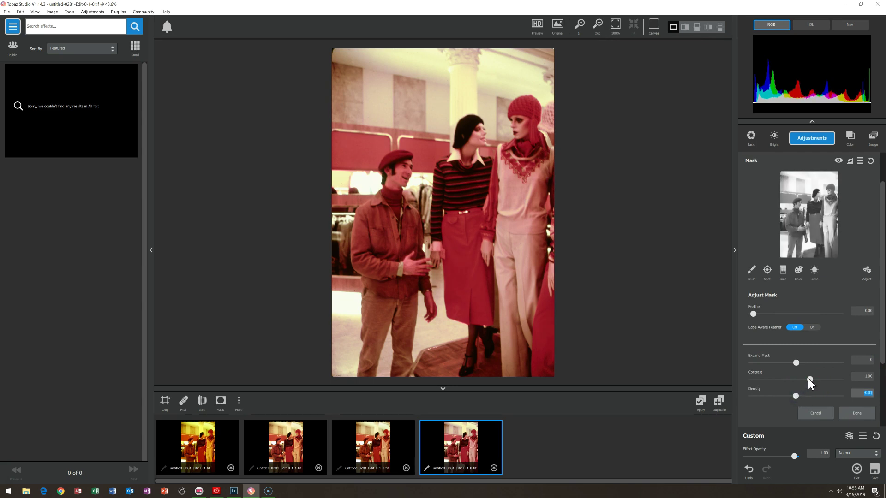
{"action": "left_click", "coordinate": [807, 379]}
{"action": "left_click_drag", "start_coordinate": [807, 378], "coordinate": [823, 382]}
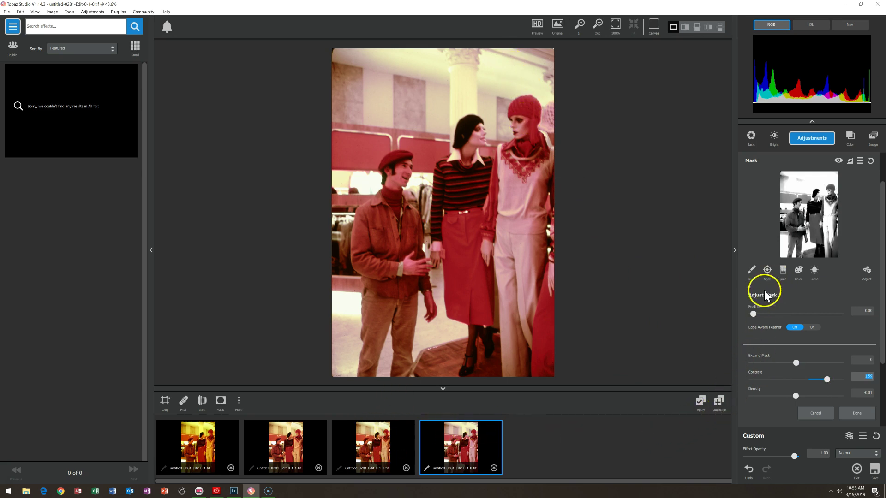
{"action": "left_click", "coordinate": [883, 167]}
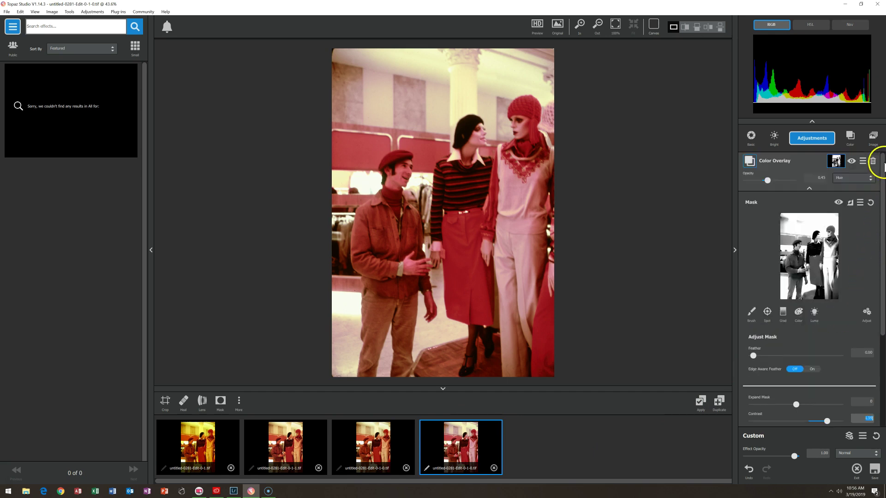
{"action": "left_click_drag", "start_coordinate": [771, 179], "coordinate": [765, 178]}
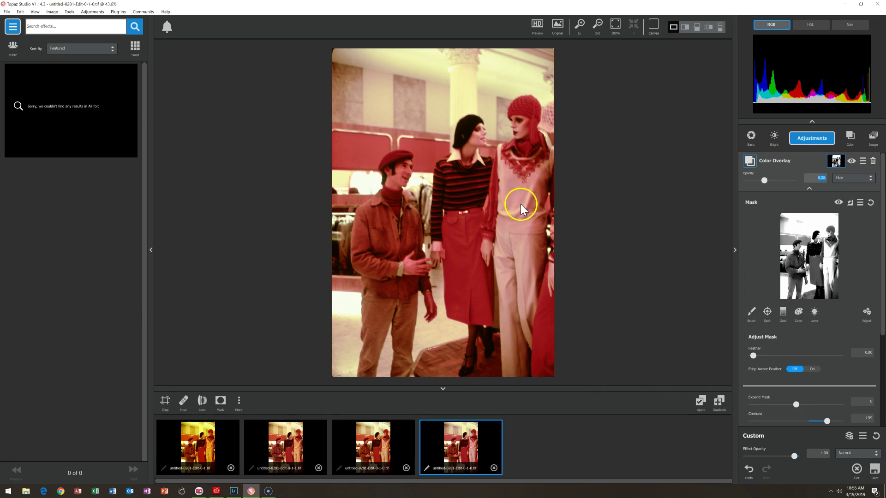
Brush the overlay's mask at about 0.71 transparency over the light-clothed mannequin's sweater and trousers to reduce their pink tint
{"action": "left_click", "coordinate": [752, 316]}
{"action": "left_click_drag", "start_coordinate": [829, 351], "coordinate": [834, 356]}
{"action": "mouse_move", "coordinate": [514, 207]}
{"action": "left_mouse_down"}
{"action": "mouse_move", "coordinate": [506, 170]}
{"action": "mouse_move", "coordinate": [523, 221]}
{"action": "mouse_move", "coordinate": [514, 182]}
{"action": "mouse_move", "coordinate": [504, 259]}
{"action": "mouse_move", "coordinate": [522, 189]}
{"action": "mouse_move", "coordinate": [525, 205]}
{"action": "mouse_move", "coordinate": [543, 171]}
{"action": "mouse_move", "coordinate": [529, 323]}
{"action": "mouse_move", "coordinate": [520, 232]}
{"action": "mouse_move", "coordinate": [505, 272]}
{"action": "mouse_move", "coordinate": [512, 362]}
{"action": "left_mouse_up"}
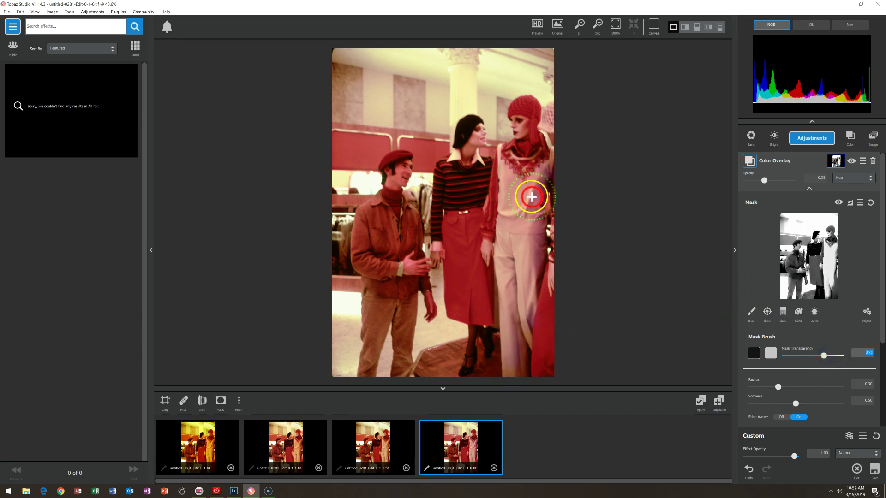
{"action": "mouse_move", "coordinate": [540, 182]}
{"action": "left_mouse_down"}
{"action": "mouse_move", "coordinate": [523, 285]}
{"action": "mouse_move", "coordinate": [519, 192]}
{"action": "mouse_move", "coordinate": [515, 231]}
{"action": "mouse_move", "coordinate": [501, 186]}
{"action": "mouse_move", "coordinate": [502, 293]}
{"action": "left_mouse_up"}
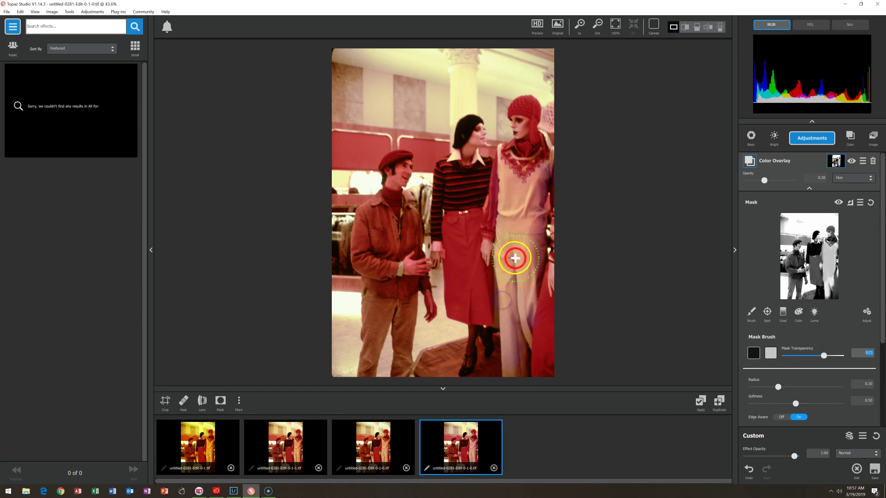
{"action": "mouse_move", "coordinate": [537, 286]}
{"action": "left_mouse_down"}
{"action": "mouse_move", "coordinate": [523, 321]}
{"action": "mouse_move", "coordinate": [510, 309]}
{"action": "mouse_move", "coordinate": [512, 374]}
{"action": "mouse_move", "coordinate": [506, 316]}
{"action": "mouse_move", "coordinate": [515, 366]}
{"action": "mouse_move", "coordinate": [520, 292]}
{"action": "left_mouse_up"}
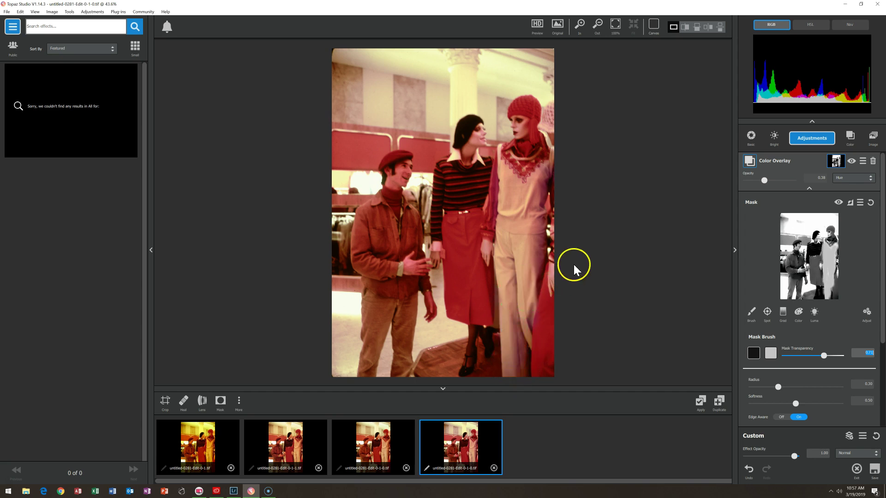
{"action": "mouse_move", "coordinate": [527, 212]}
{"action": "left_mouse_down"}
{"action": "mouse_move", "coordinate": [514, 212]}
{"action": "mouse_move", "coordinate": [538, 190]}
{"action": "mouse_move", "coordinate": [550, 148]}
{"action": "mouse_move", "coordinate": [534, 175]}
{"action": "mouse_move", "coordinate": [466, 184]}
{"action": "left_mouse_up"}
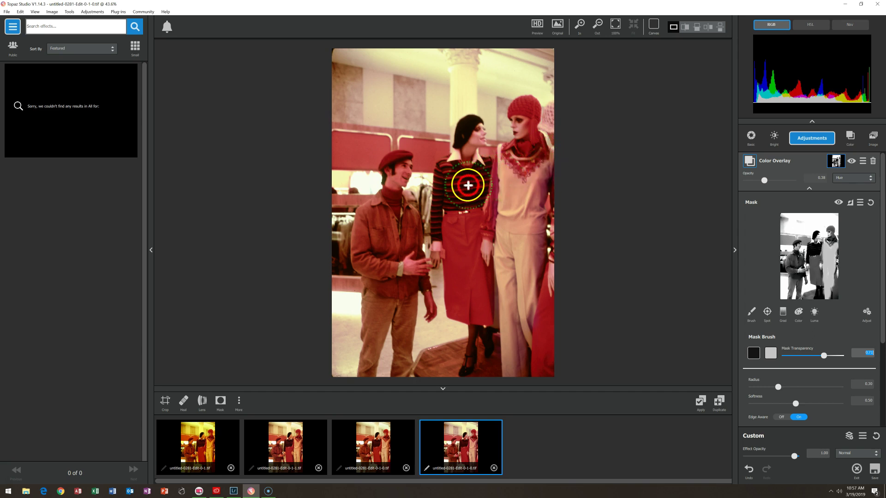
Duplicate the original uncorrected image and add an HSL Color Tuning adjustment to the copy, with its settings expanded
{"action": "left_click", "coordinate": [202, 448]}
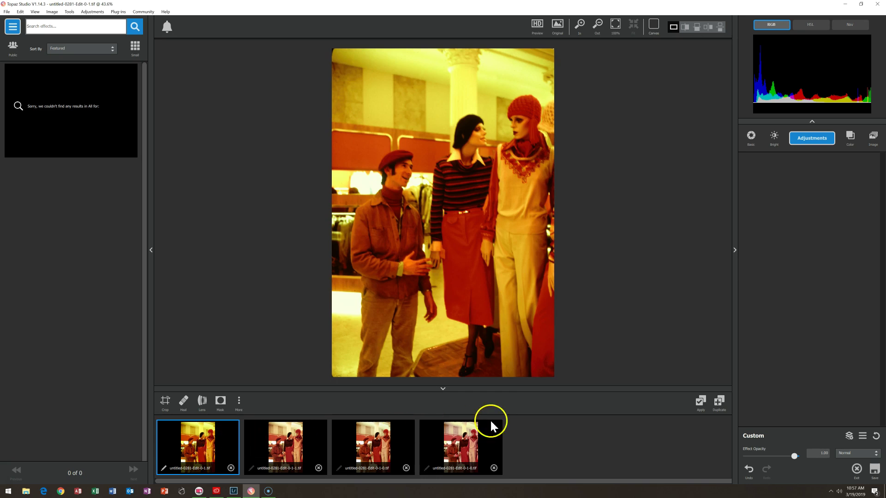
{"action": "left_click", "coordinate": [701, 401]}
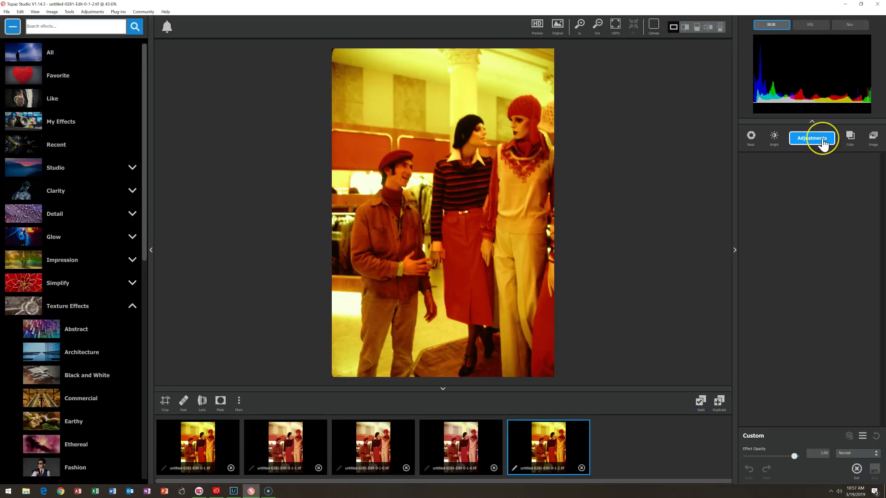
{"action": "left_click", "coordinate": [820, 144]}
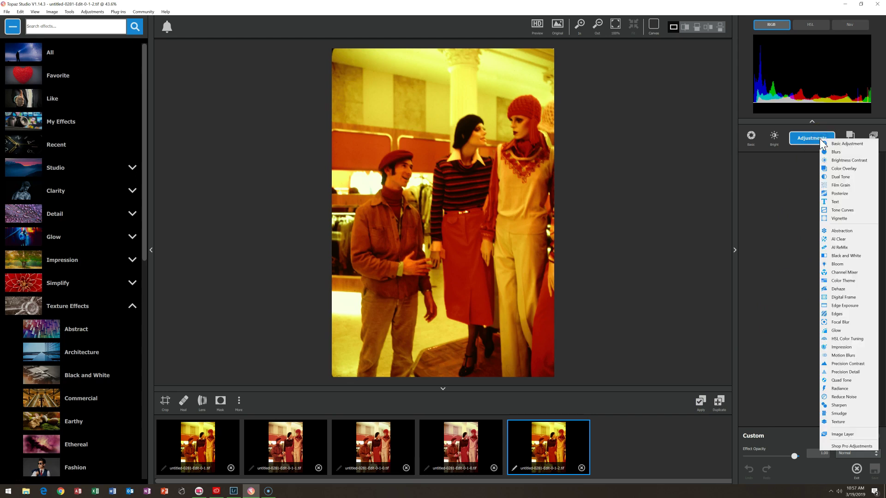
{"action": "left_click", "coordinate": [840, 340]}
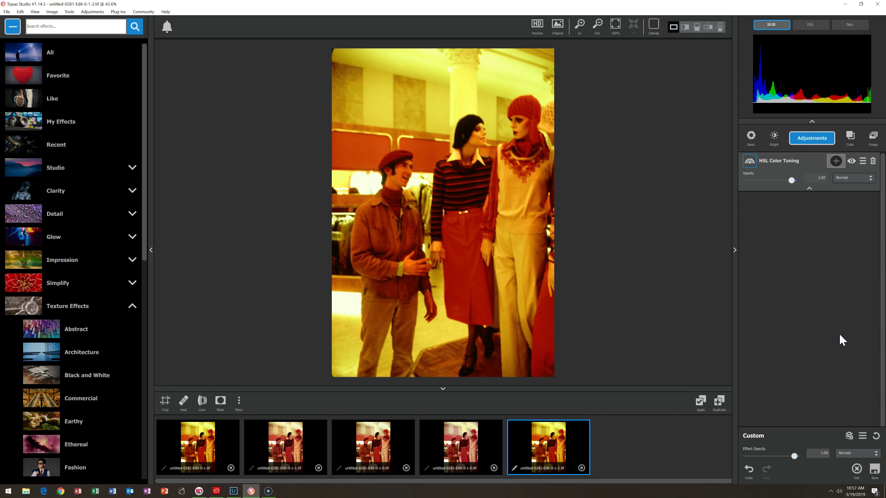
{"action": "left_click", "coordinate": [809, 189]}
{"action": "left_click", "coordinate": [809, 189]}
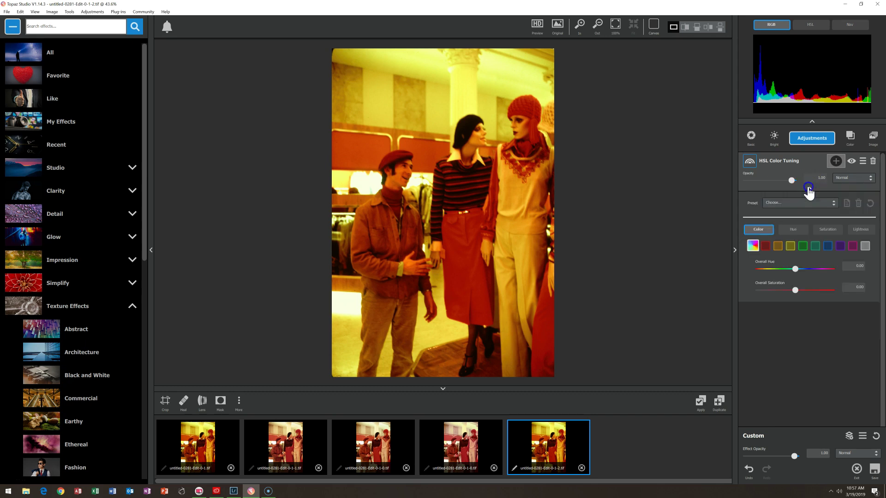
In HSL Color Tuning, lower the yellow saturation to about -0.8 and the orange saturation to about -0.5
{"action": "left_click", "coordinate": [781, 245]}
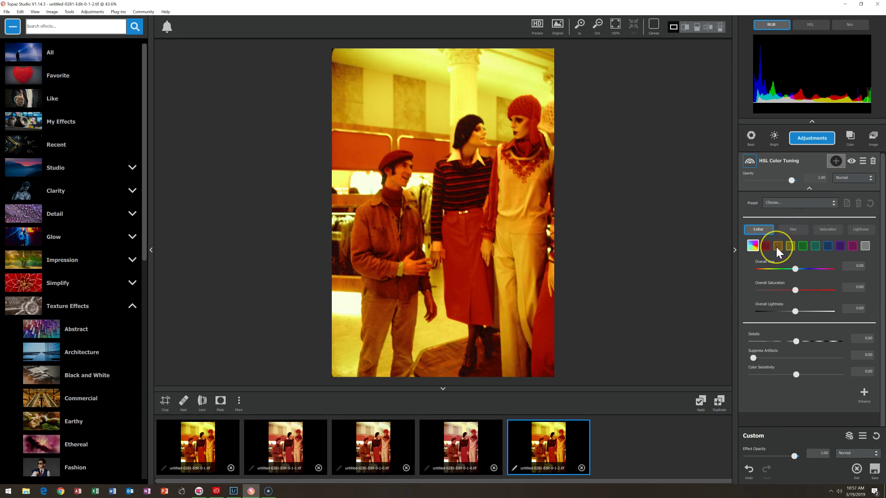
{"action": "left_click", "coordinate": [492, 129]}
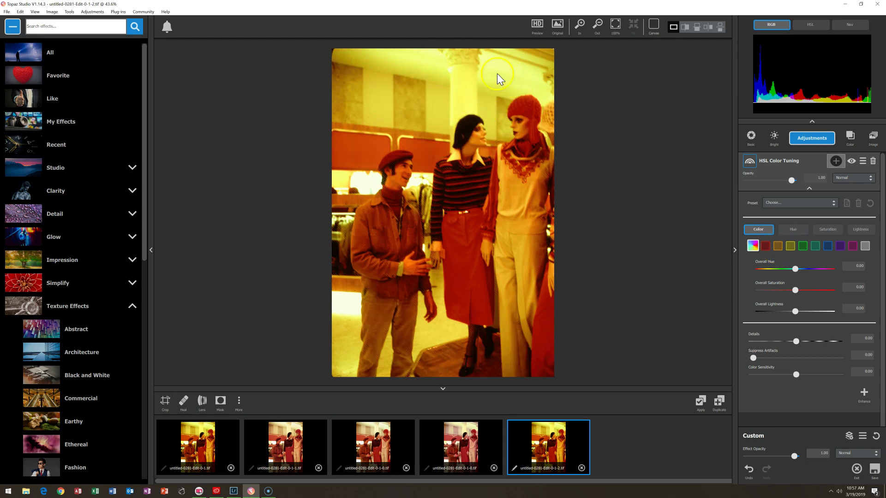
{"action": "left_click", "coordinate": [790, 245]}
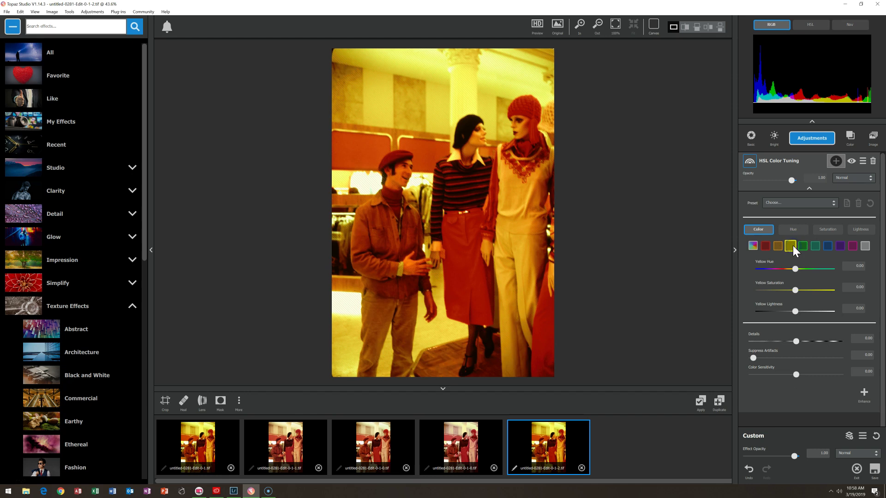
{"action": "left_click", "coordinate": [796, 289]}
{"action": "left_click_drag", "start_coordinate": [793, 290], "coordinate": [765, 289]}
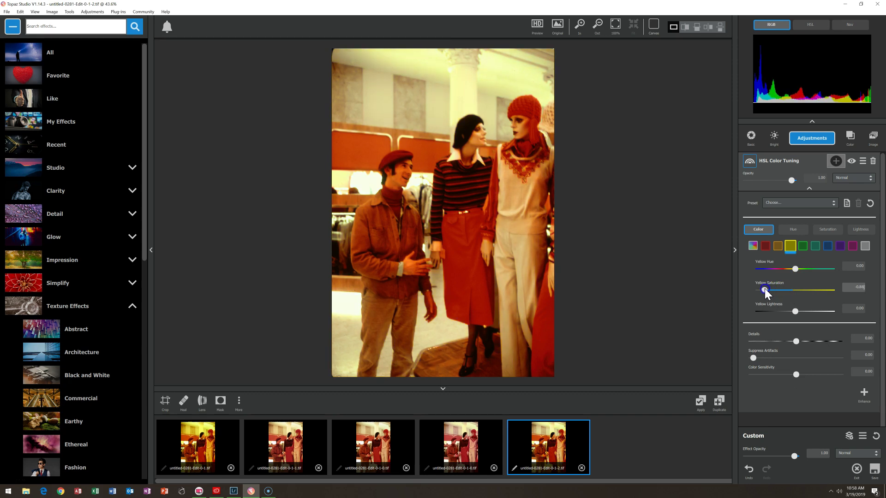
{"action": "left_click", "coordinate": [777, 246]}
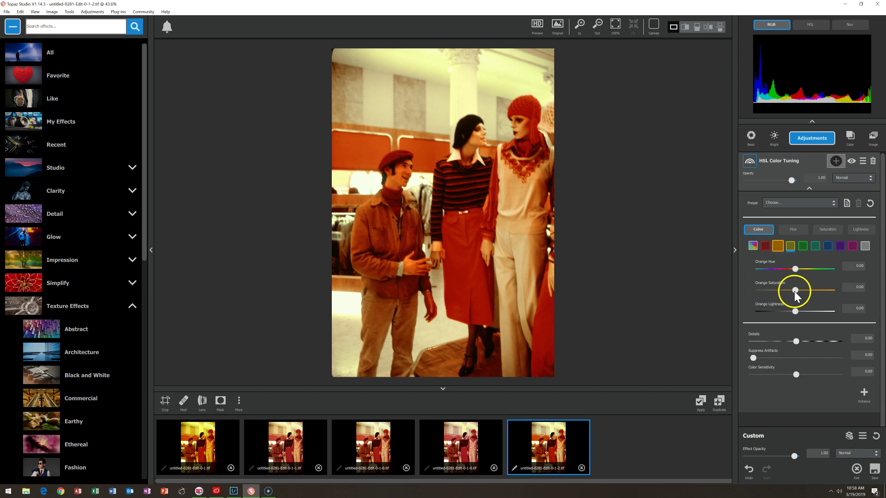
{"action": "left_click_drag", "start_coordinate": [794, 291], "coordinate": [777, 290]}
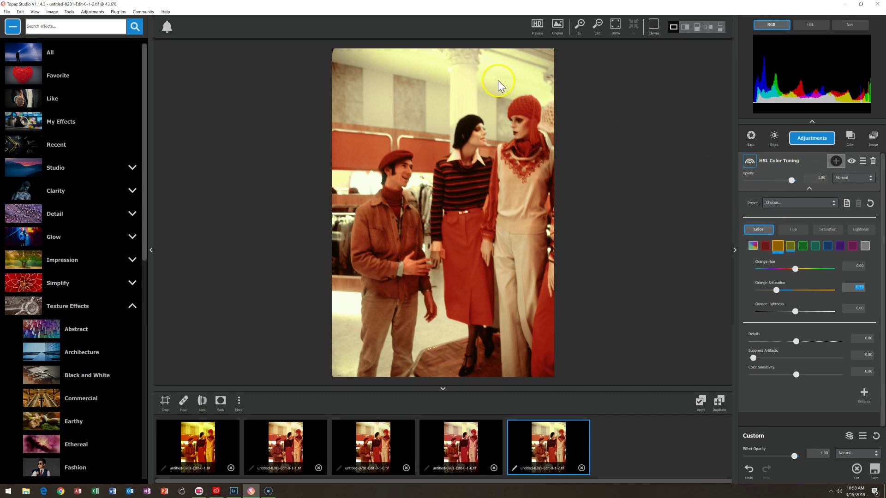
Compare the previously corrected copies in turn: the first corrected duplicate, the masked Basic Adjustment version and the masked Color Overlay version
{"action": "left_click", "coordinate": [282, 442]}
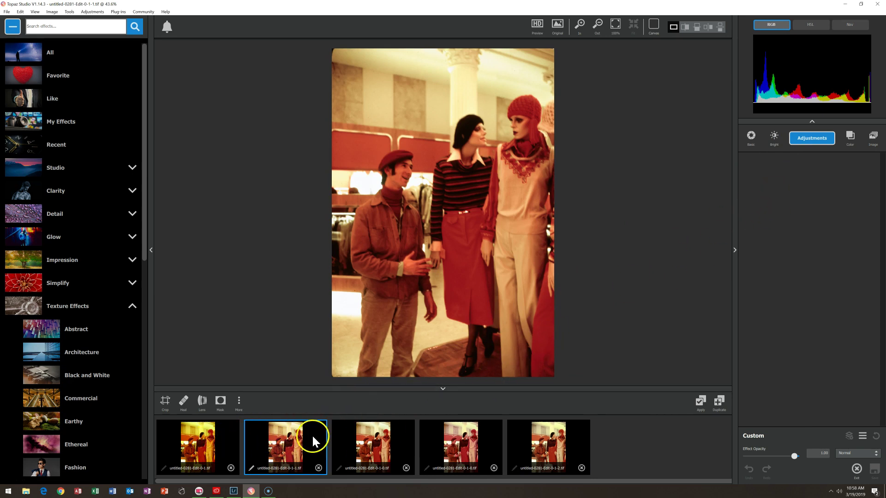
{"action": "left_click", "coordinate": [369, 445]}
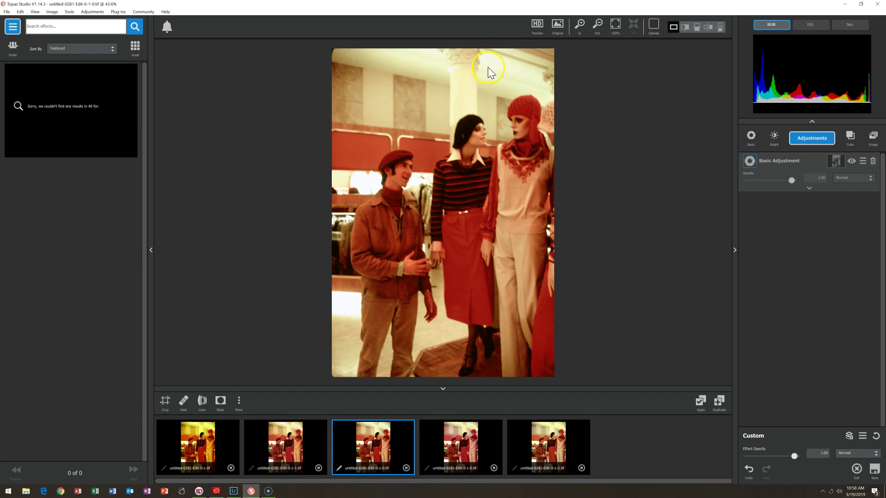
{"action": "left_click", "coordinate": [473, 451]}
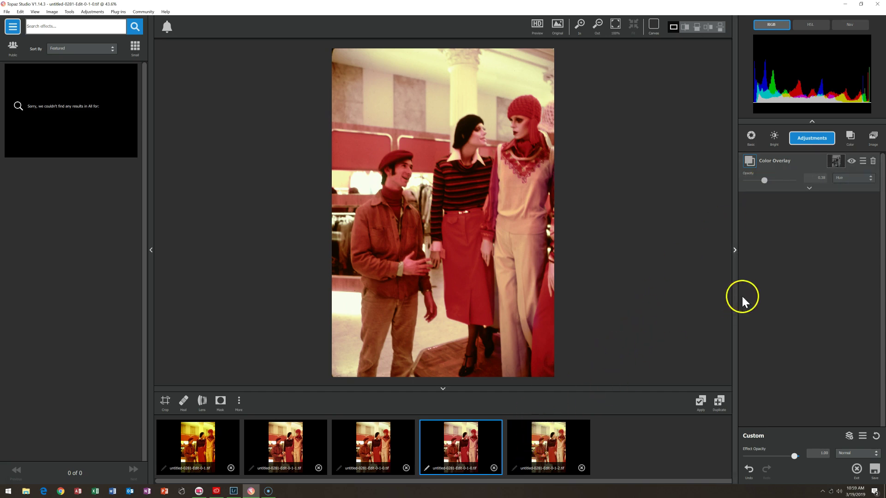
Brighten the Color Overlay's purple to a value of about 211, fine-tune its hue slightly, and collapse the overlay's settings
{"action": "left_click", "coordinate": [809, 189]}
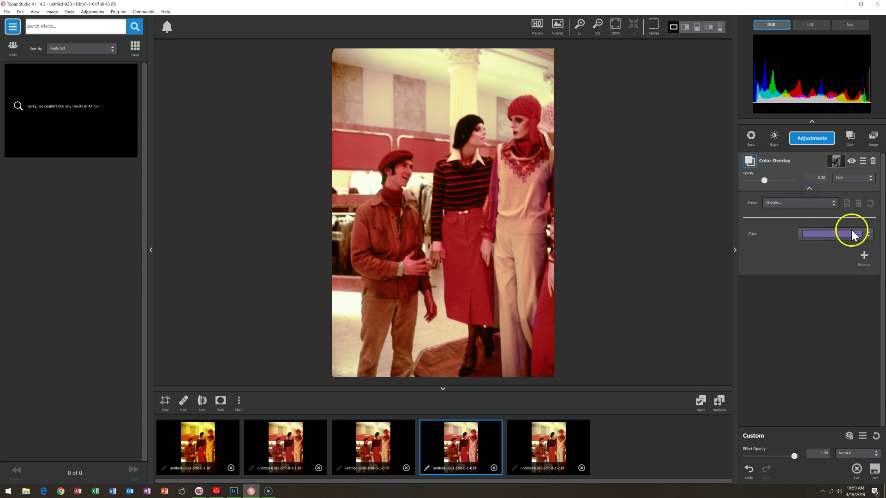
{"action": "left_click", "coordinate": [821, 235]}
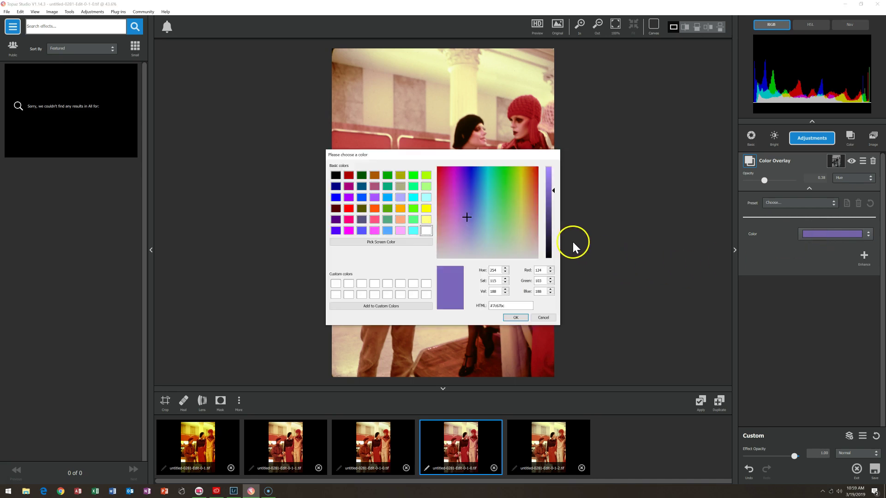
{"action": "mouse_move", "coordinate": [554, 190]}
{"action": "left_mouse_down"}
{"action": "mouse_move", "coordinate": [552, 198]}
{"action": "mouse_move", "coordinate": [554, 180]}
{"action": "mouse_move", "coordinate": [554, 187]}
{"action": "left_mouse_up"}
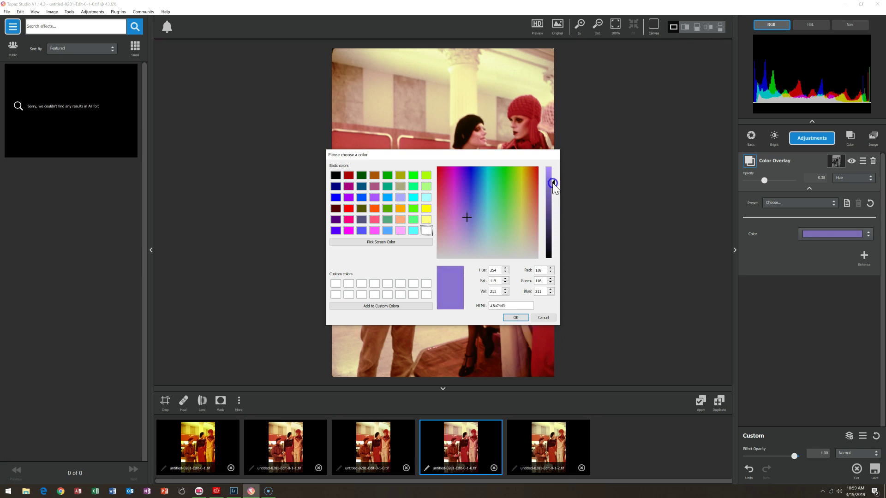
{"action": "left_click", "coordinate": [468, 216]}
{"action": "mouse_move", "coordinate": [468, 215]}
{"action": "left_mouse_down"}
{"action": "mouse_move", "coordinate": [465, 224]}
{"action": "mouse_move", "coordinate": [466, 217]}
{"action": "left_mouse_up"}
{"action": "left_click", "coordinate": [515, 317]}
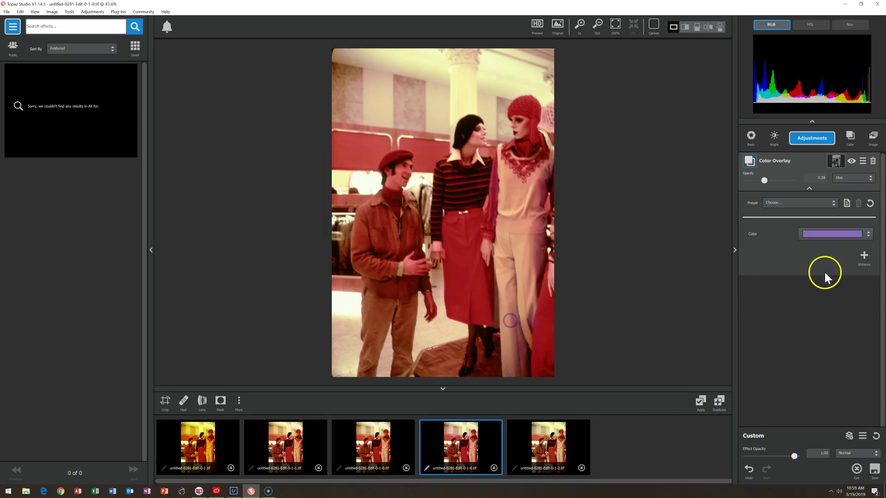
{"action": "left_click", "coordinate": [809, 189]}
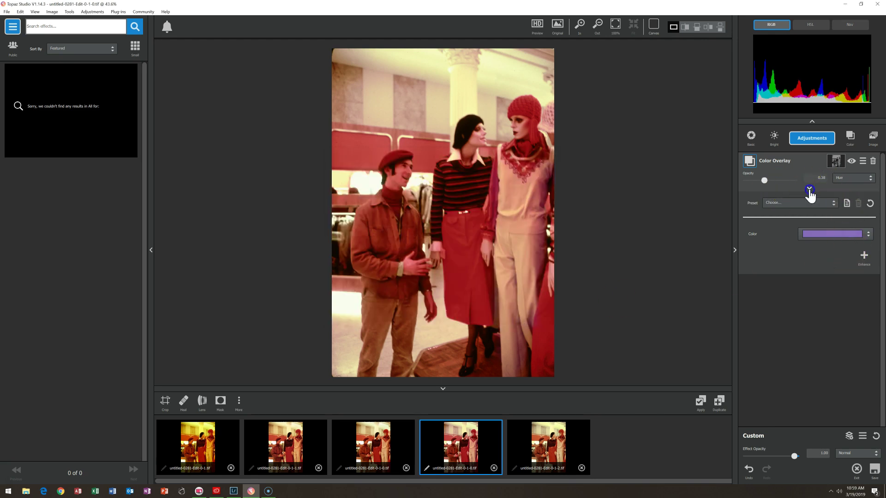
Return to the HSL Color Tuning copy and examine its colors against the other corrected versions
{"action": "left_click", "coordinate": [553, 447]}
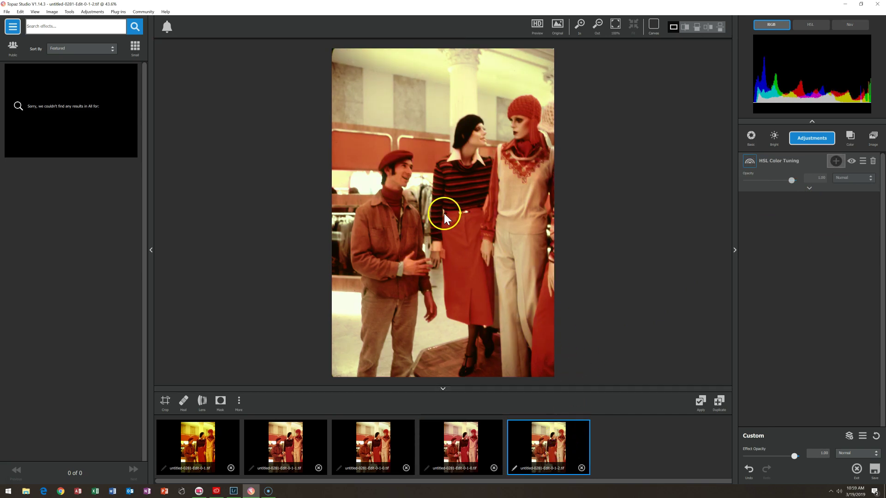
{"action": "left_click", "coordinate": [787, 166]}
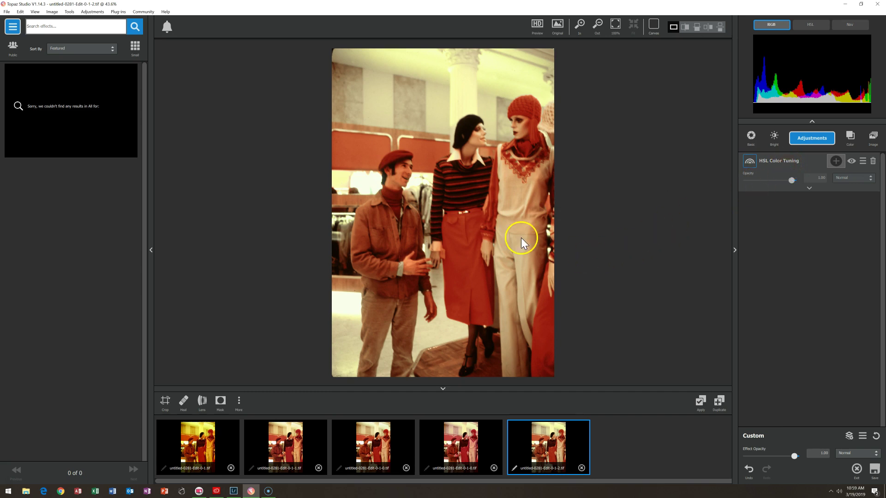